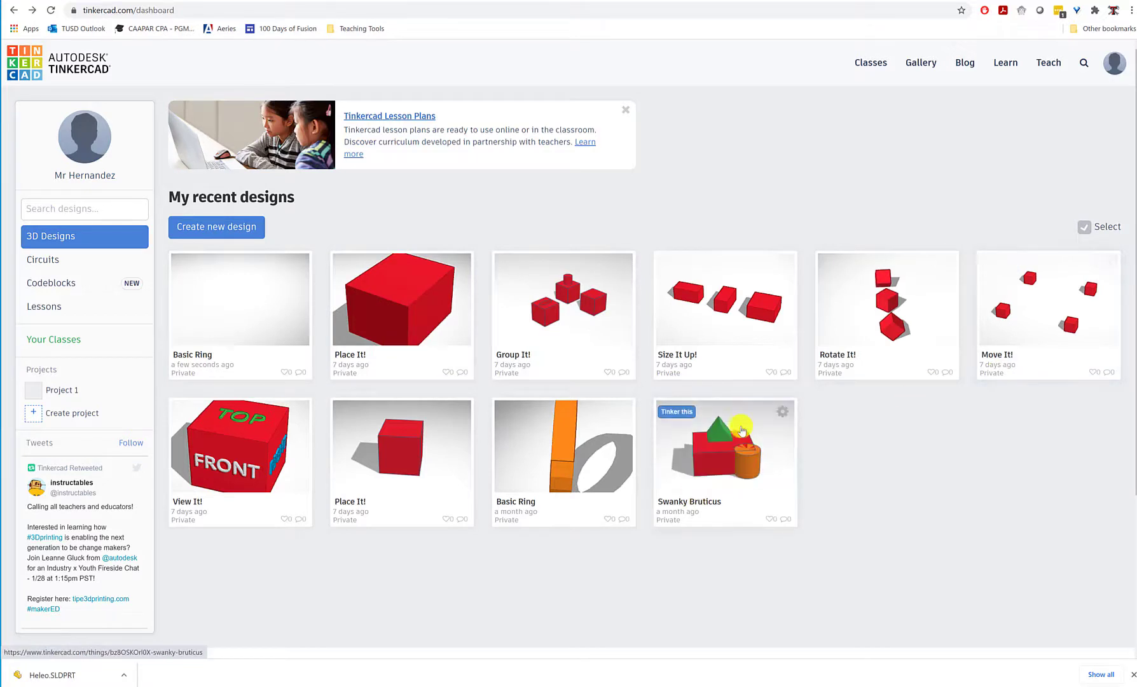
Find the Basic Ring project among all the 3D design lessons in the learning section and start its lesson.
{"action": "left_click", "coordinate": [1012, 69]}
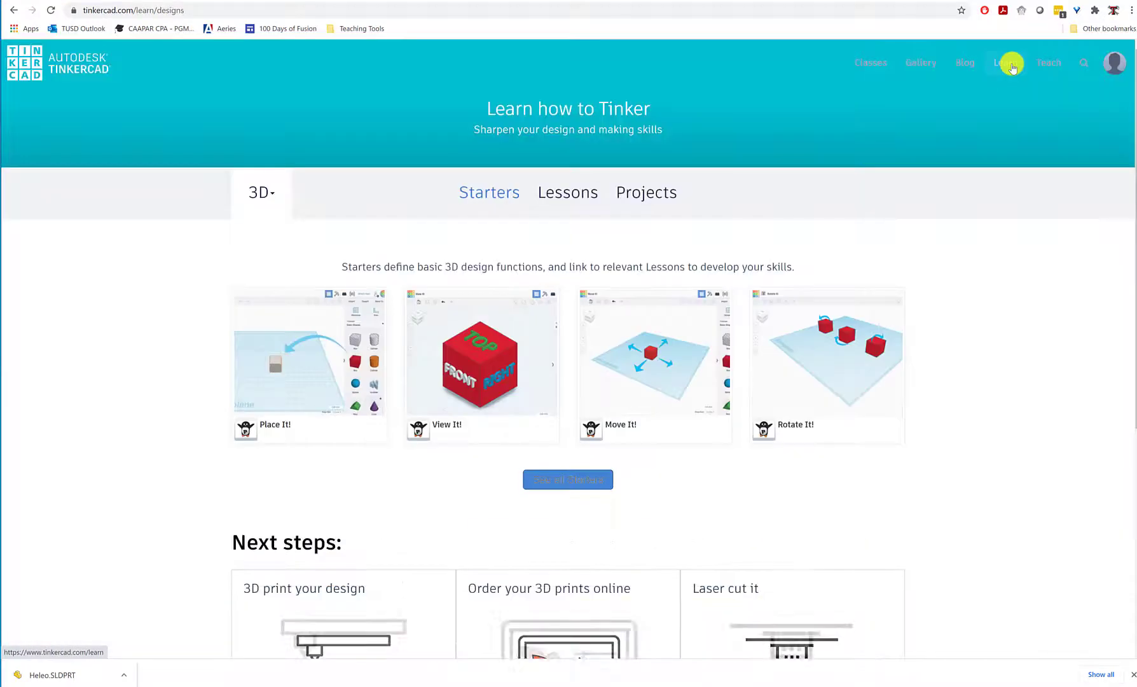
{"action": "left_click", "coordinate": [575, 195]}
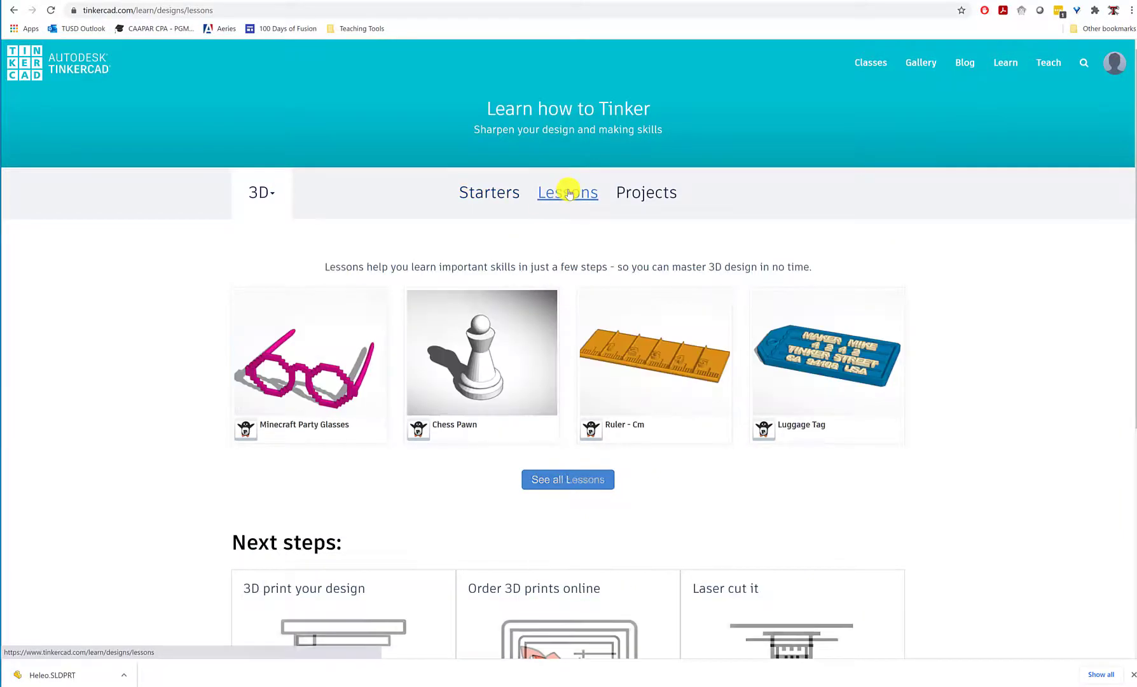
{"action": "left_click", "coordinate": [576, 480]}
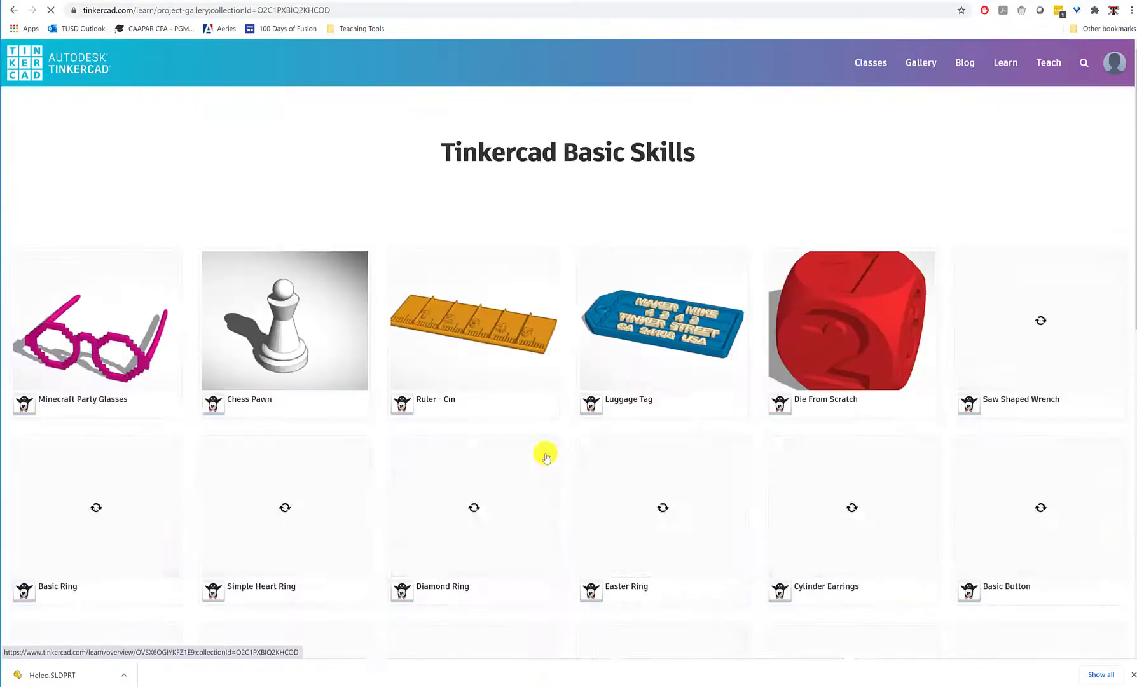
{"action": "scroll", "coordinate": [528, 432], "scroll_direction": "down", "scroll_amount": 3}
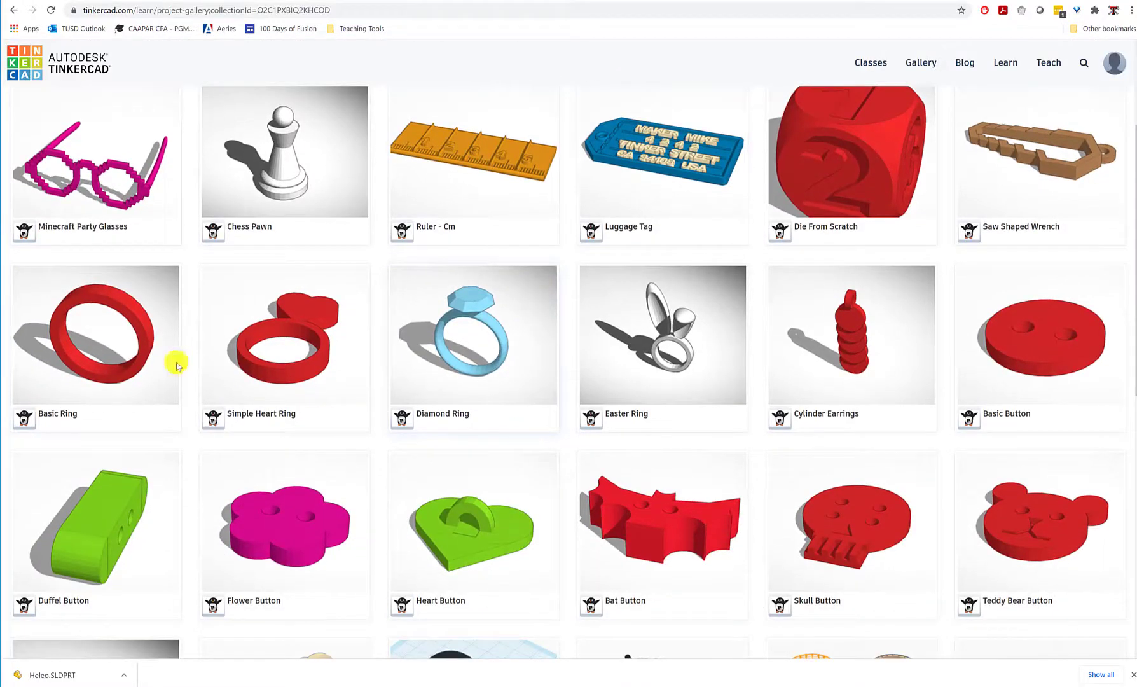
{"action": "left_click", "coordinate": [97, 349]}
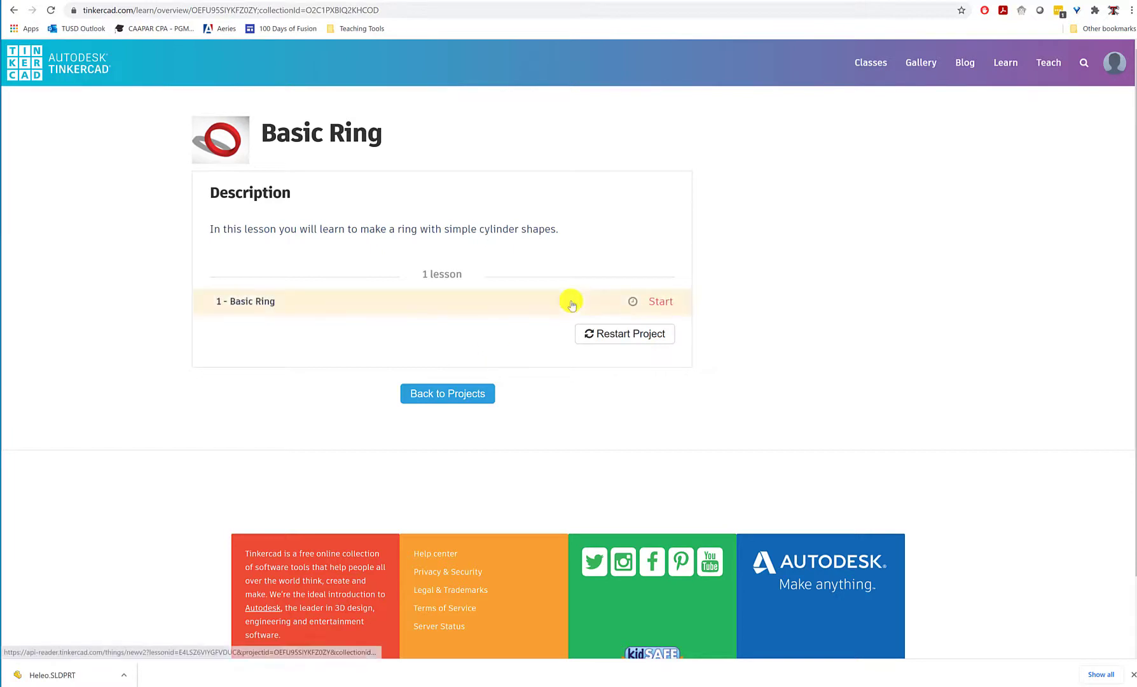
{"action": "left_click", "coordinate": [662, 303]}
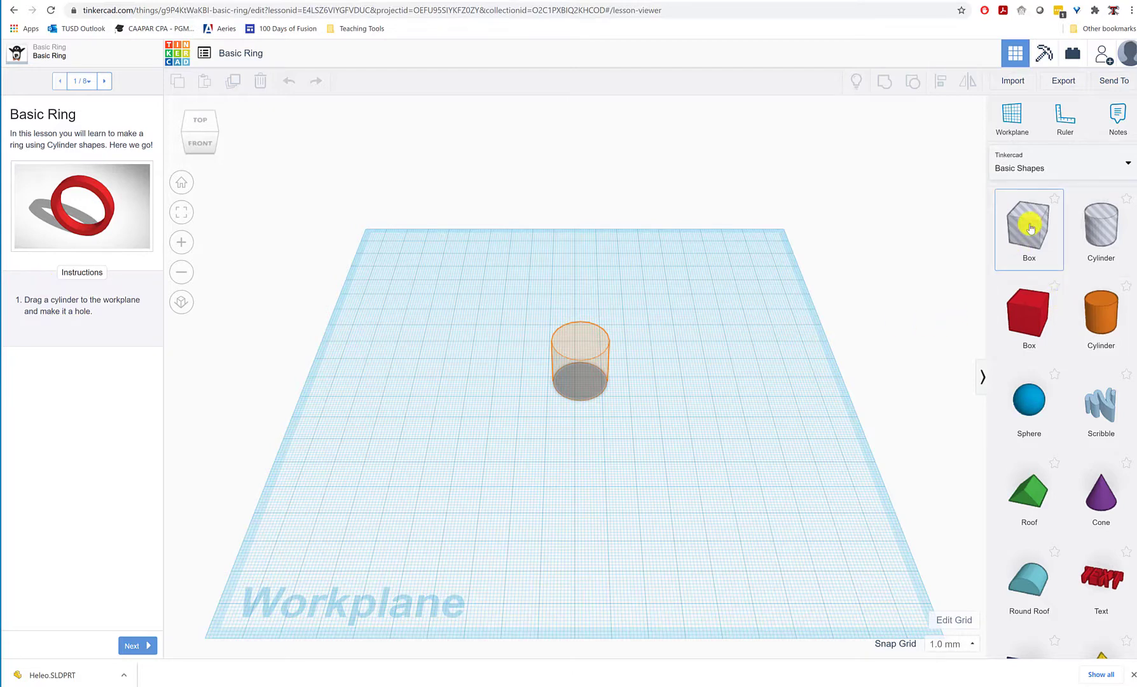
Place a cylinder near the middle of the workplane and make it a hole.
{"action": "left_click_drag", "start_coordinate": [1101, 224], "coordinate": [582, 382]}
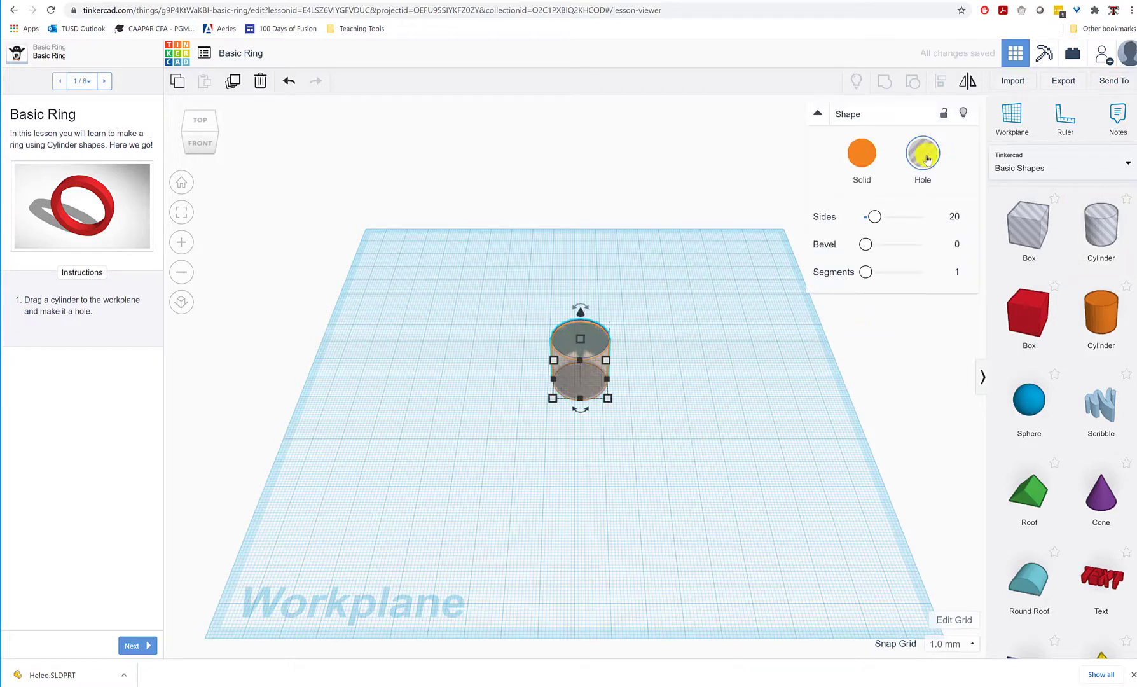
{"action": "left_click", "coordinate": [863, 154]}
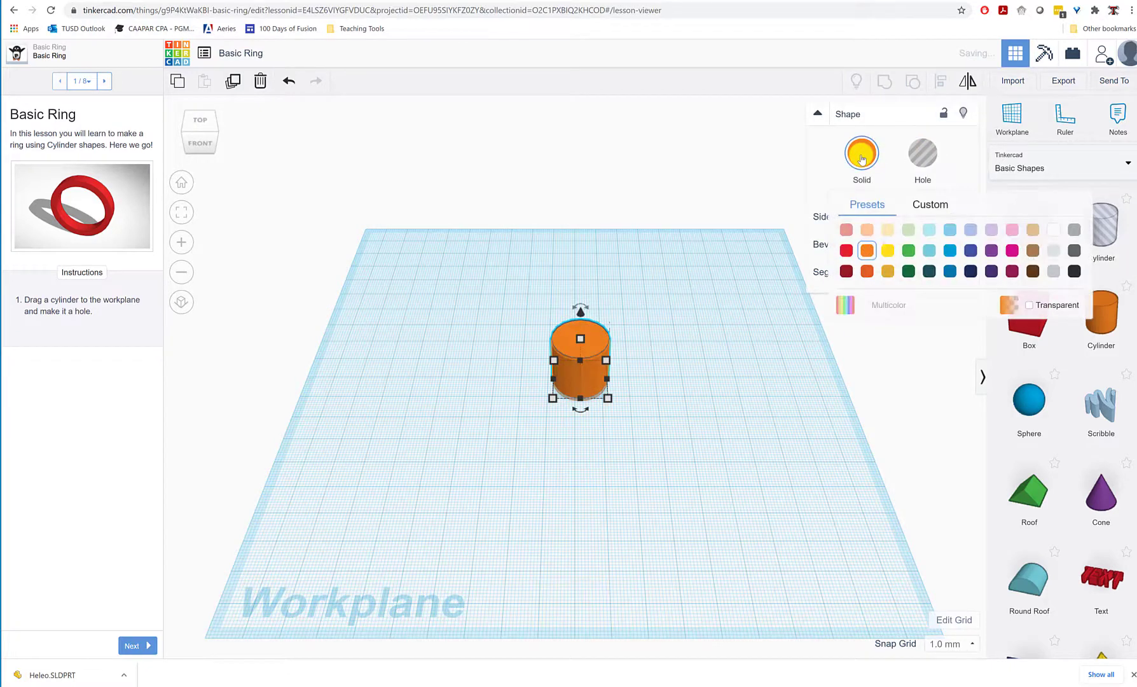
{"action": "left_click", "coordinate": [929, 156]}
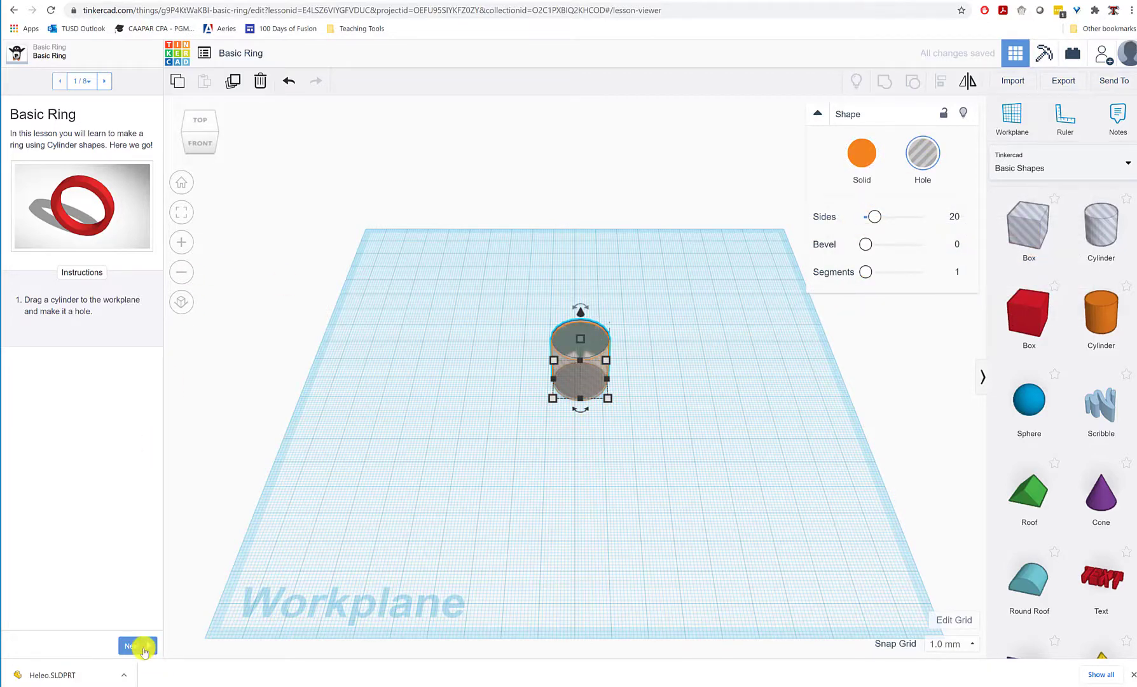
Advance the lesson to step 2 and set the hole cylinder's length and width to 17 mm.
{"action": "left_click", "coordinate": [140, 646]}
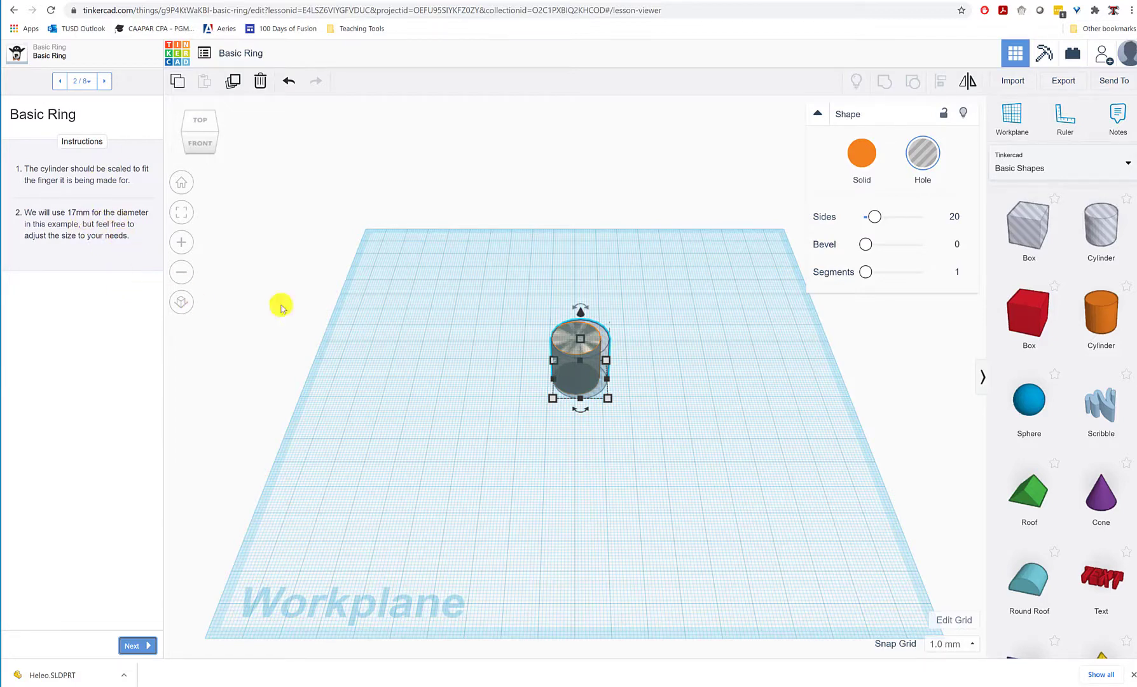
{"action": "mouse_move", "coordinate": [602, 393]}
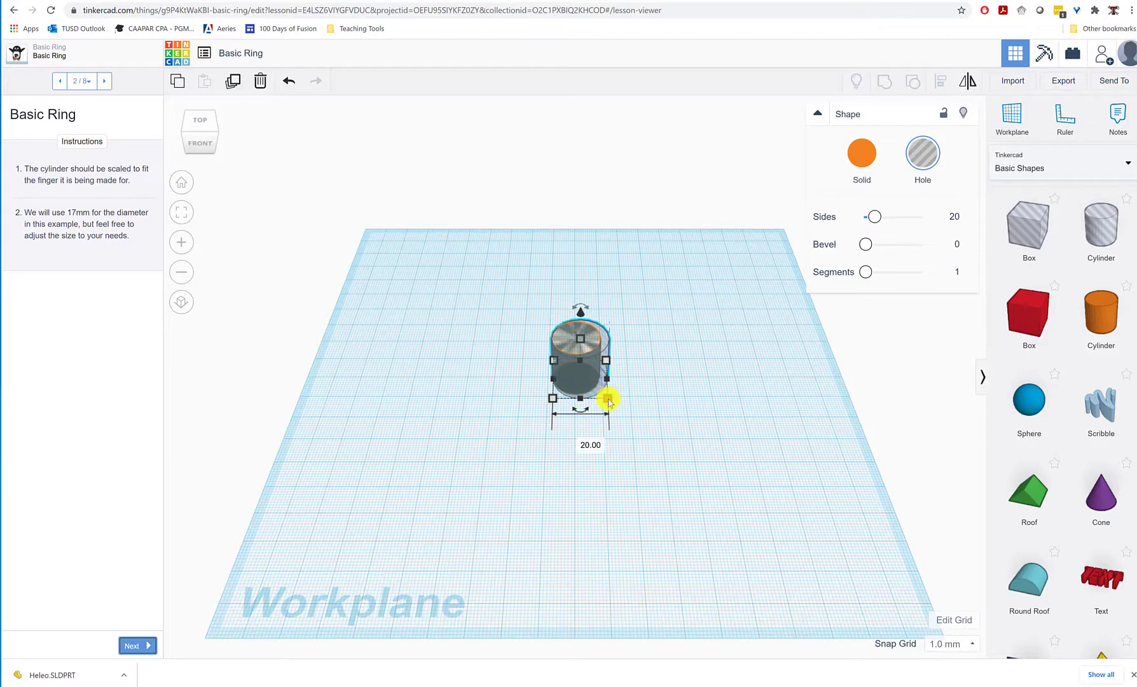
{"action": "left_click", "coordinate": [664, 379]}
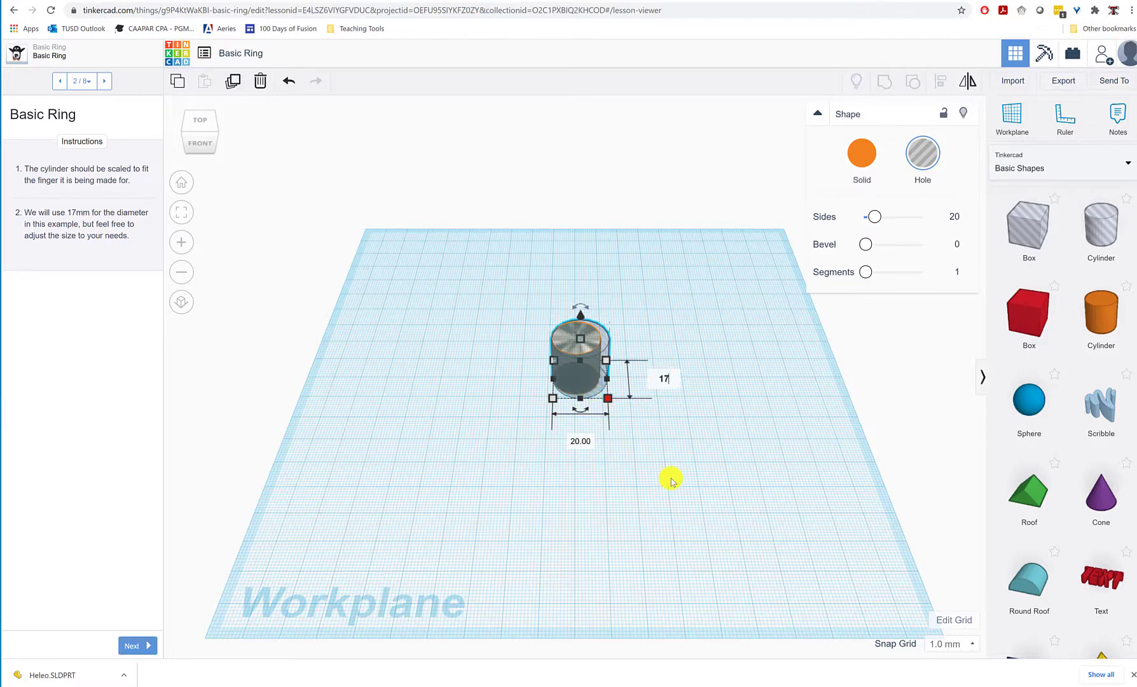
{"action": "left_click", "coordinate": [581, 441]}
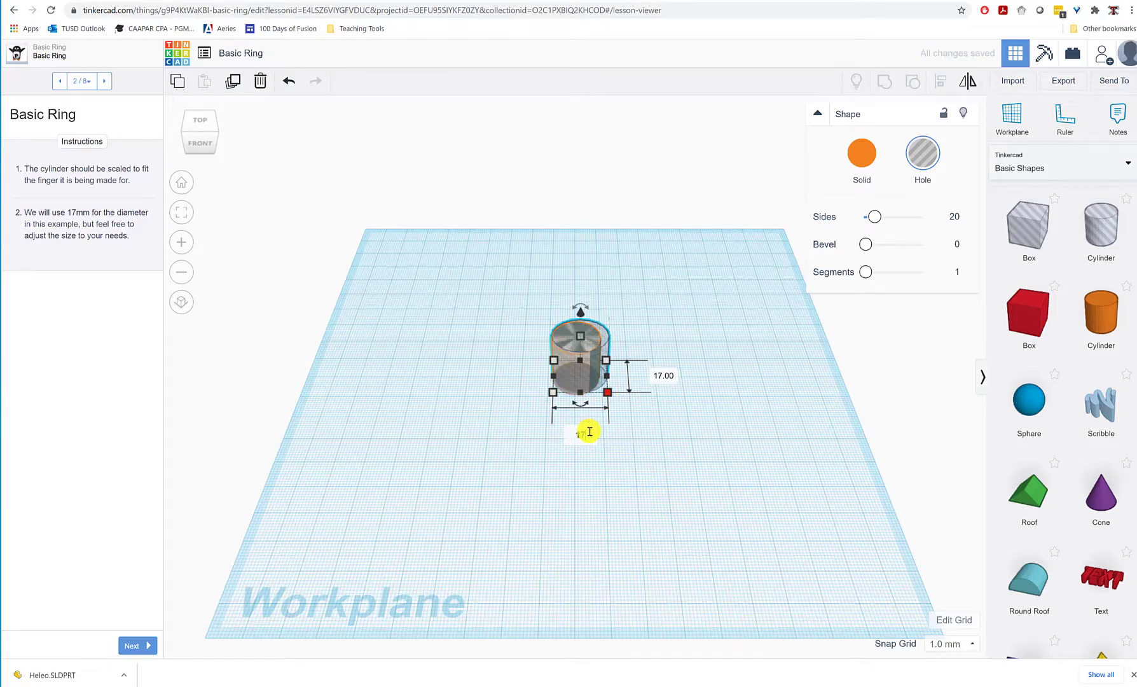
{"action": "key", "text": "Return"}
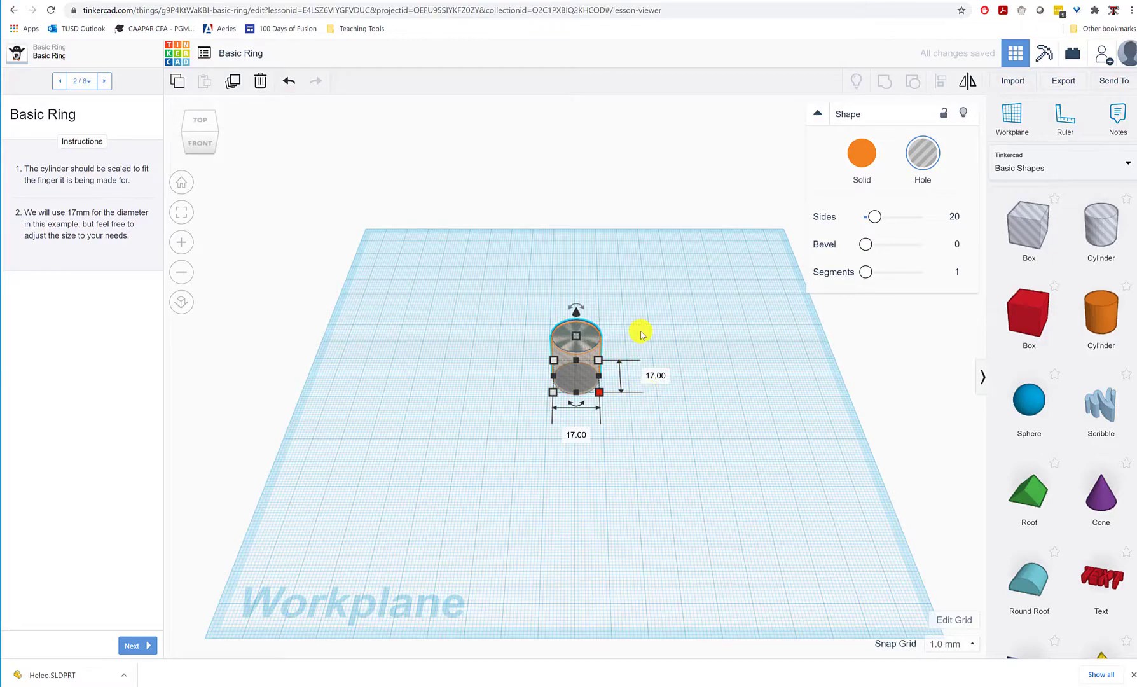
{"action": "mouse_move", "coordinate": [641, 335]}
{"action": "right_mouse_down"}
{"action": "mouse_move", "coordinate": [631, 398]}
{"action": "mouse_move", "coordinate": [607, 360]}
{"action": "mouse_move", "coordinate": [639, 302]}
{"action": "mouse_move", "coordinate": [642, 348]}
{"action": "right_mouse_up"}
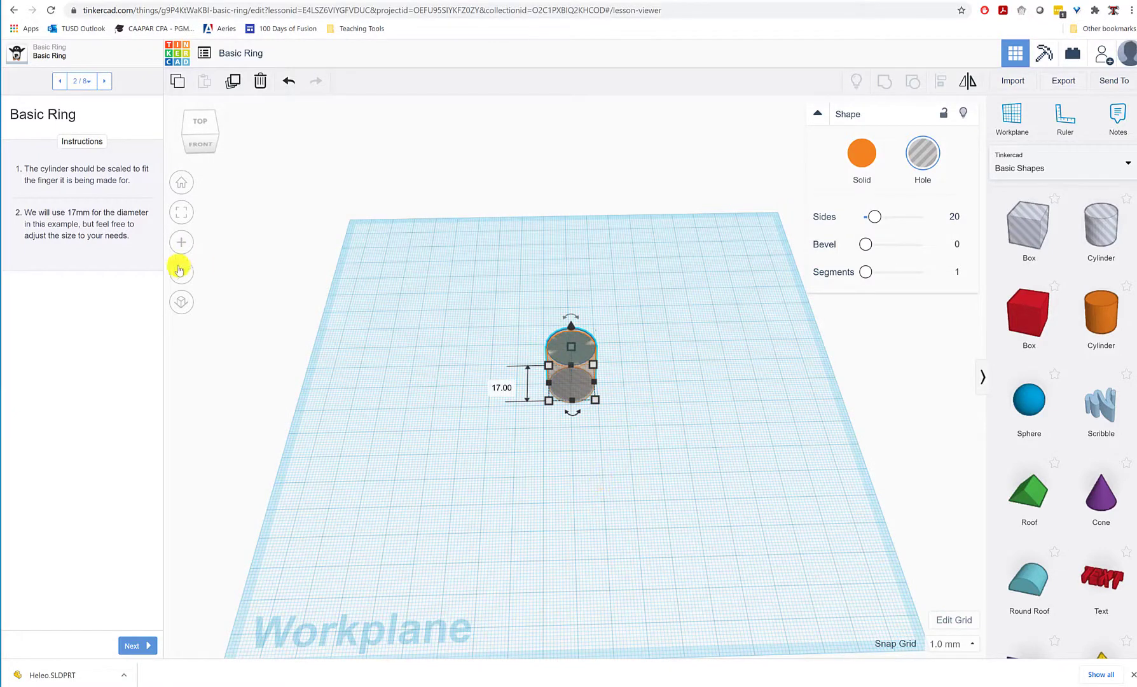
Advance the lesson to step 3 and place a solid orange cylinder over the hole cylinder for the ring's outside.
{"action": "left_click", "coordinate": [137, 644]}
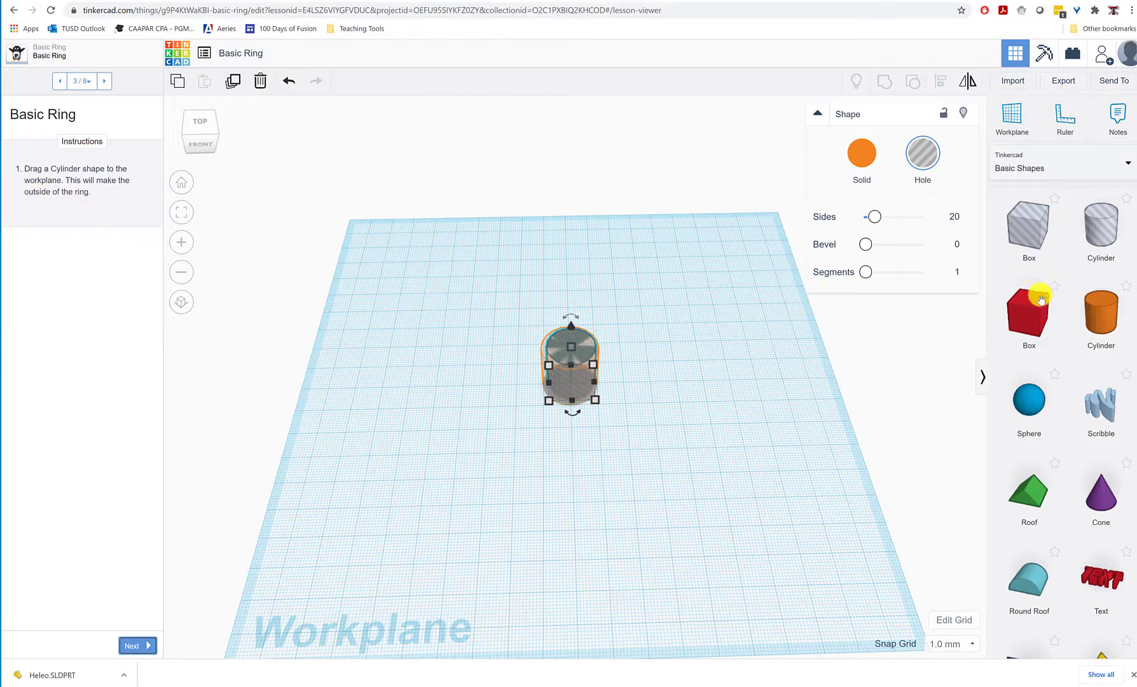
{"action": "left_click_drag", "start_coordinate": [1026, 324], "coordinate": [571, 381]}
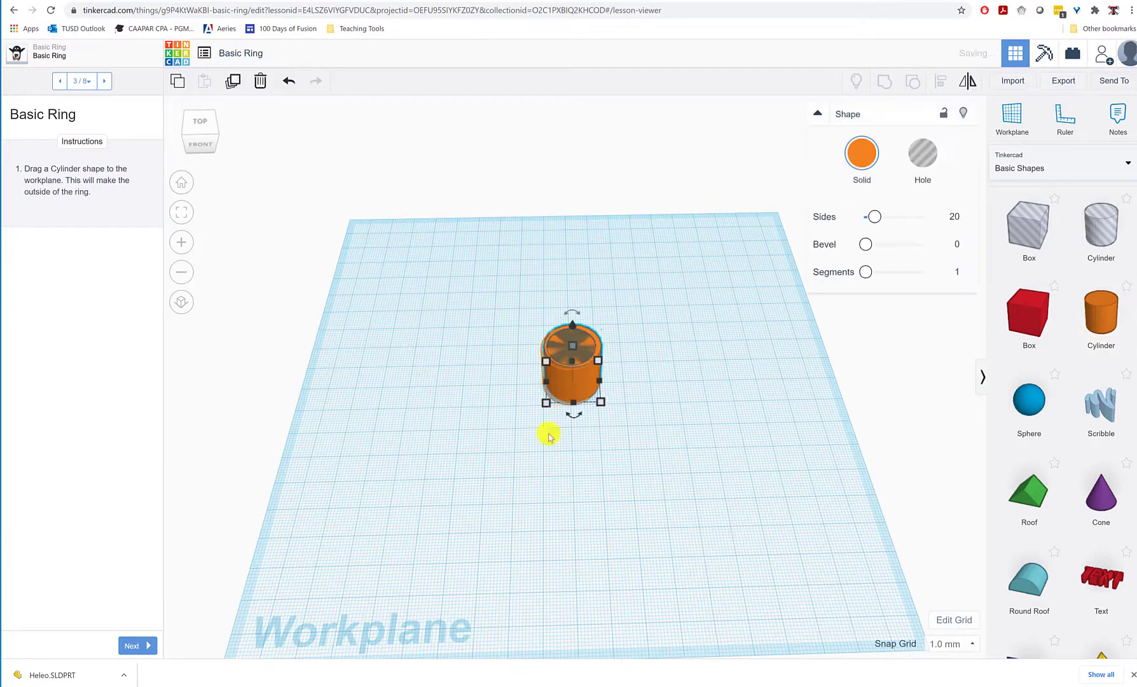
{"action": "middle_click_drag", "start_coordinate": [687, 287], "coordinate": [684, 303]}
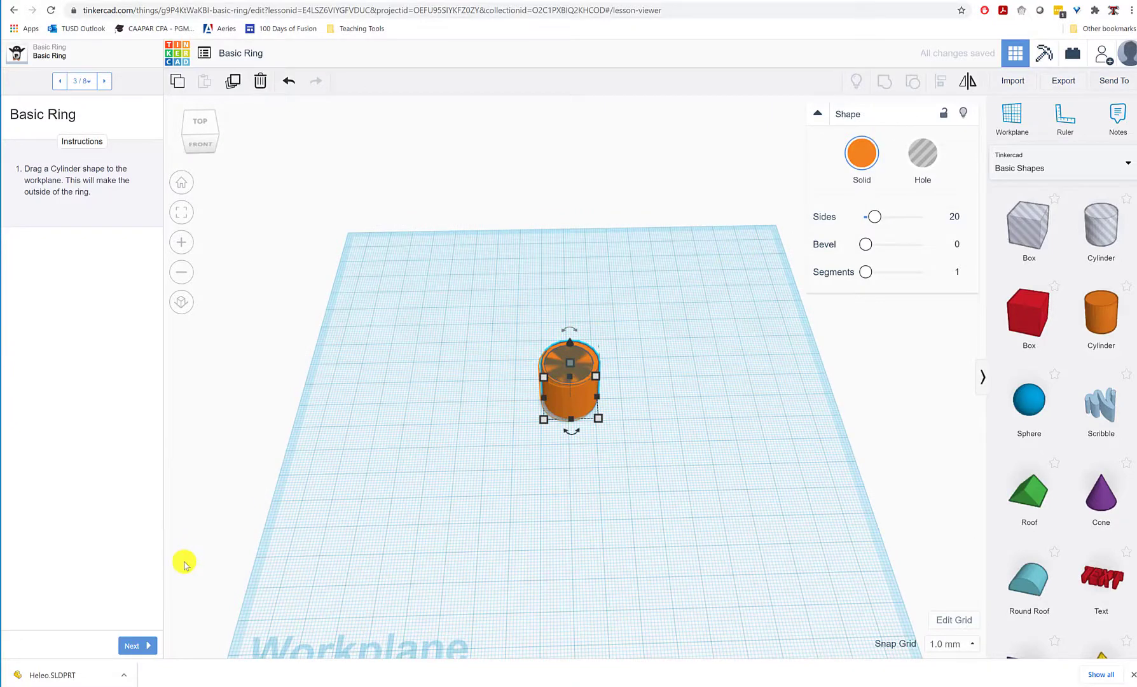
Advance the lesson to step 4 and set the solid cylinder's length and width to 21 mm.
{"action": "left_click", "coordinate": [139, 645]}
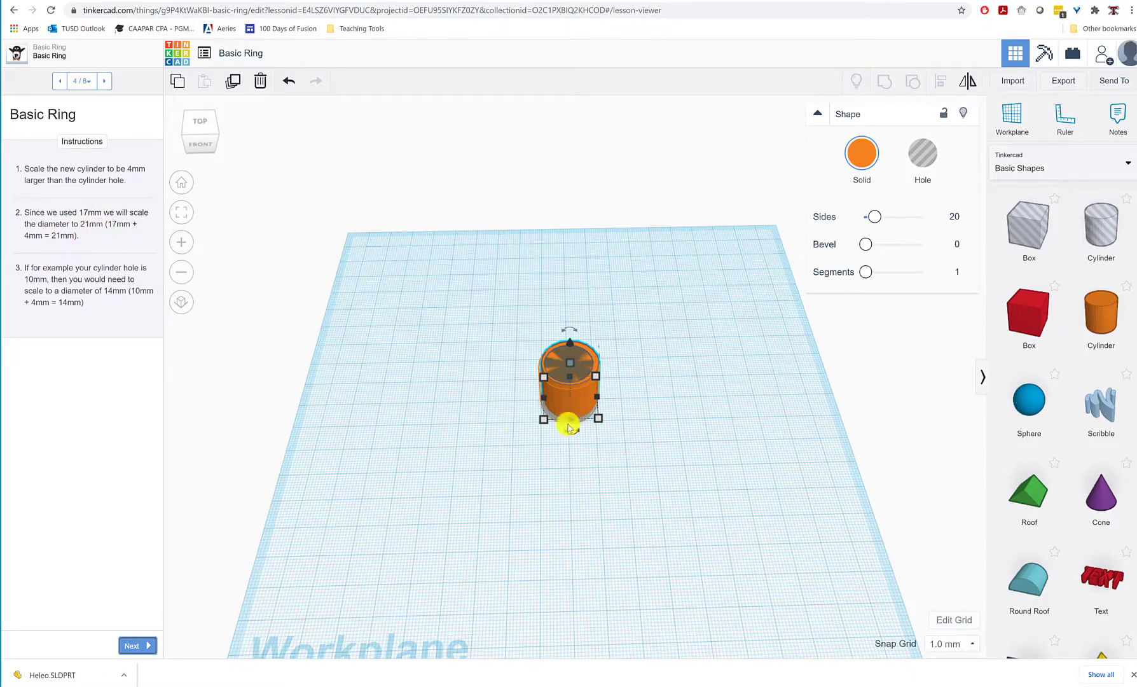
{"action": "mouse_move", "coordinate": [592, 424]}
{"action": "left_click", "coordinate": [575, 467]}
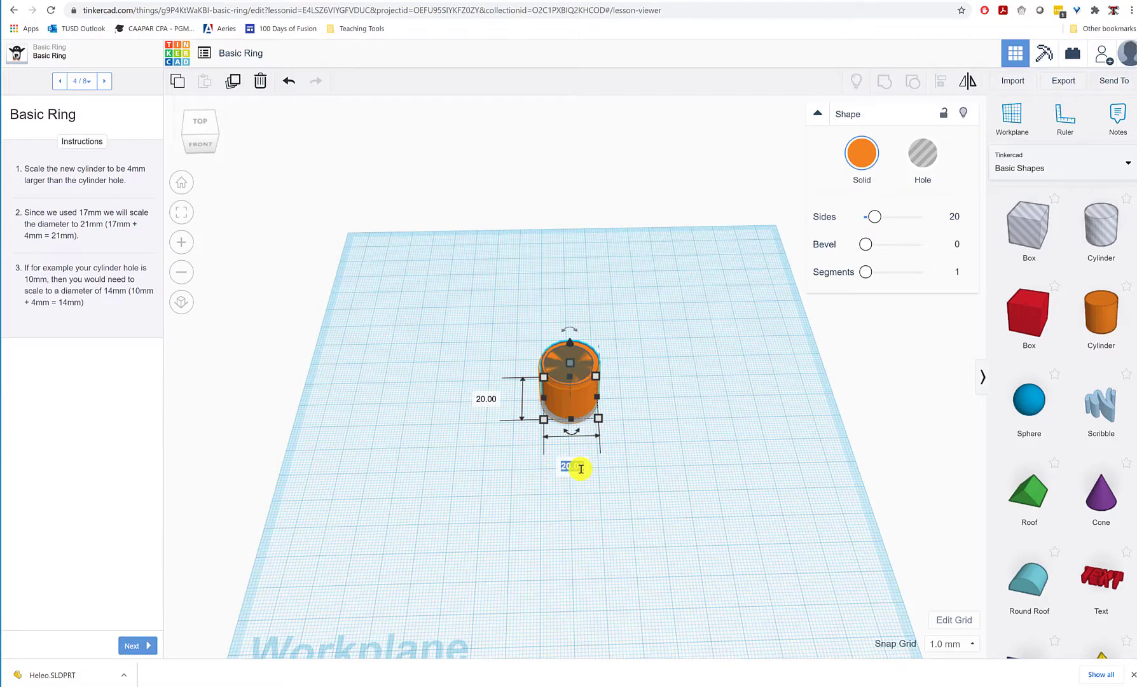
{"action": "type", "text": "21"}
{"action": "key", "text": "Return"}
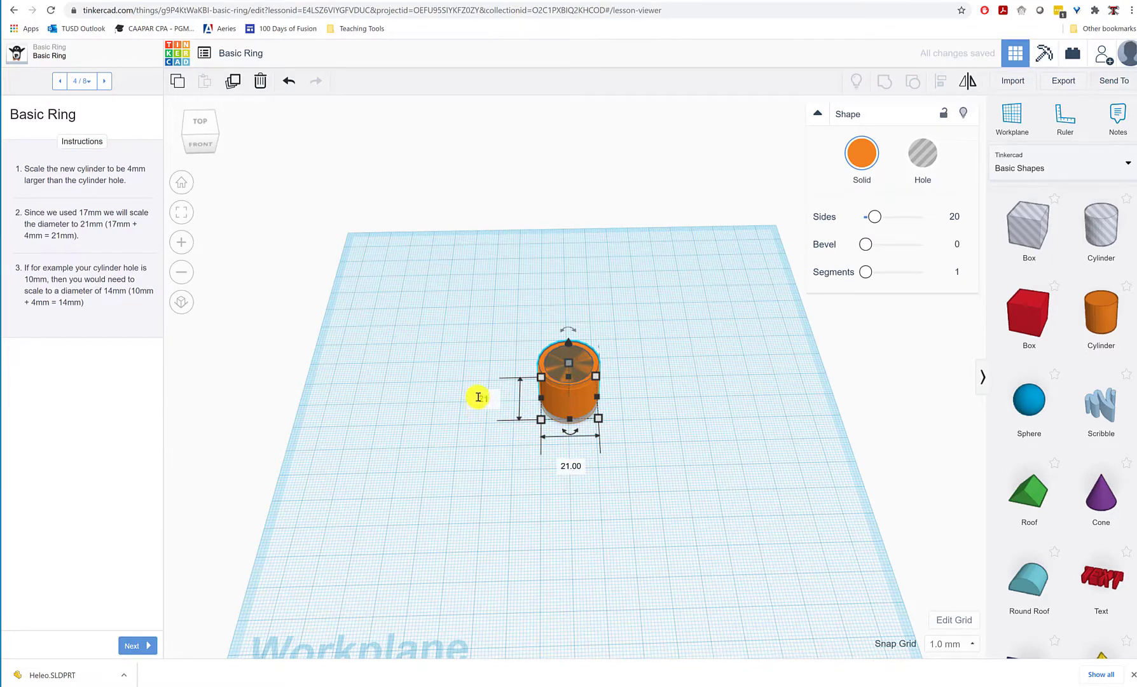
{"action": "key", "text": "Return"}
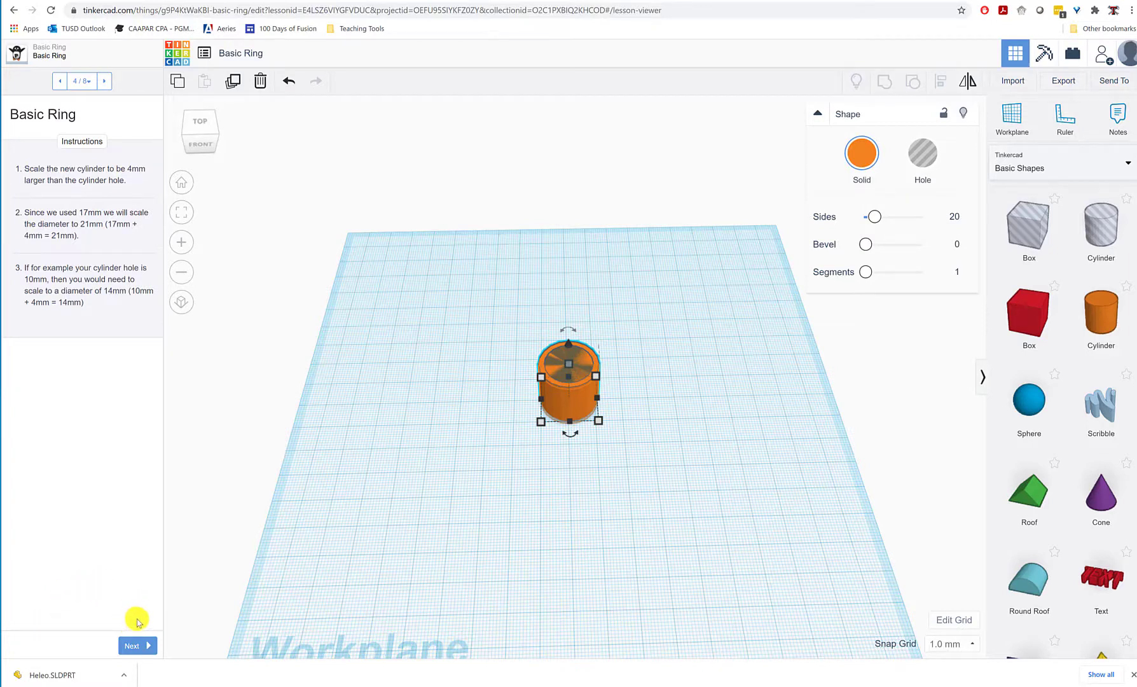
Advance the lesson to step 5, select both cylinders together and set their height to 4 mm.
{"action": "left_click", "coordinate": [134, 645]}
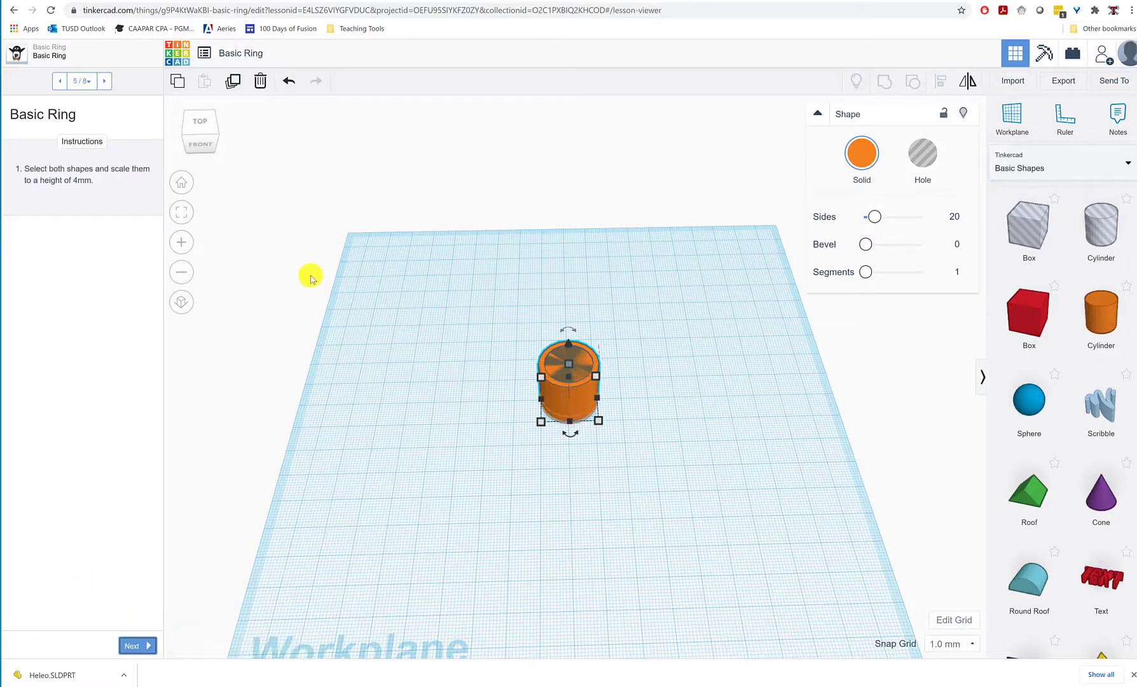
{"action": "scroll", "coordinate": [487, 429], "scroll_direction": "down", "scroll_amount": 3}
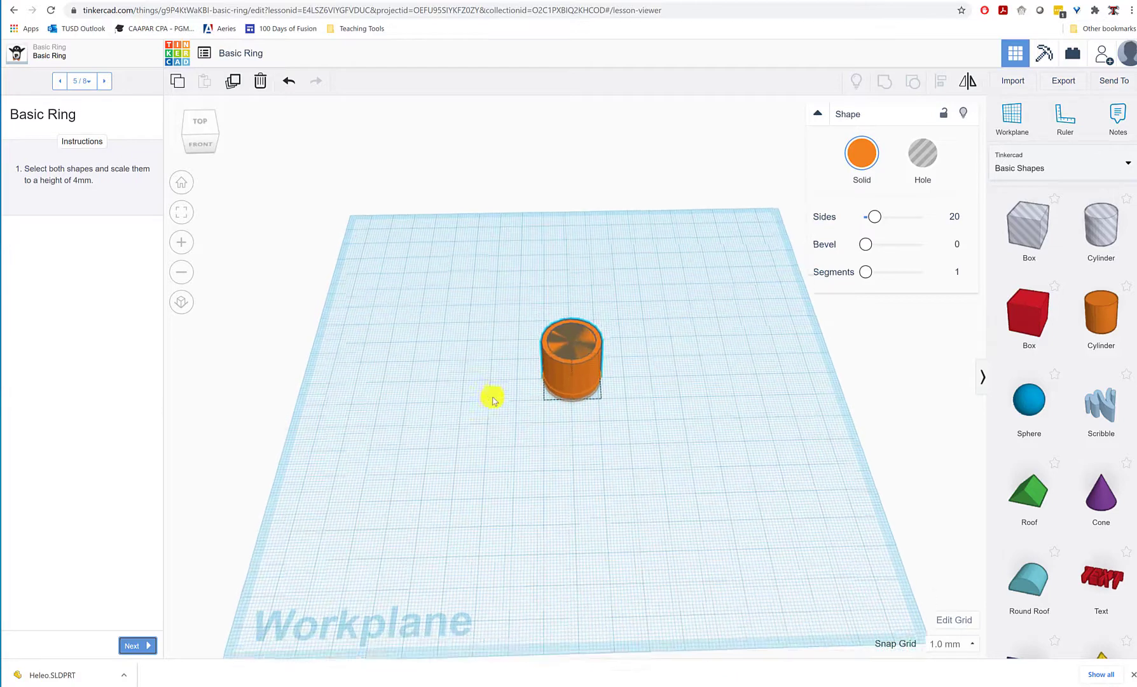
{"action": "scroll", "coordinate": [490, 426], "scroll_direction": "down", "scroll_amount": 2}
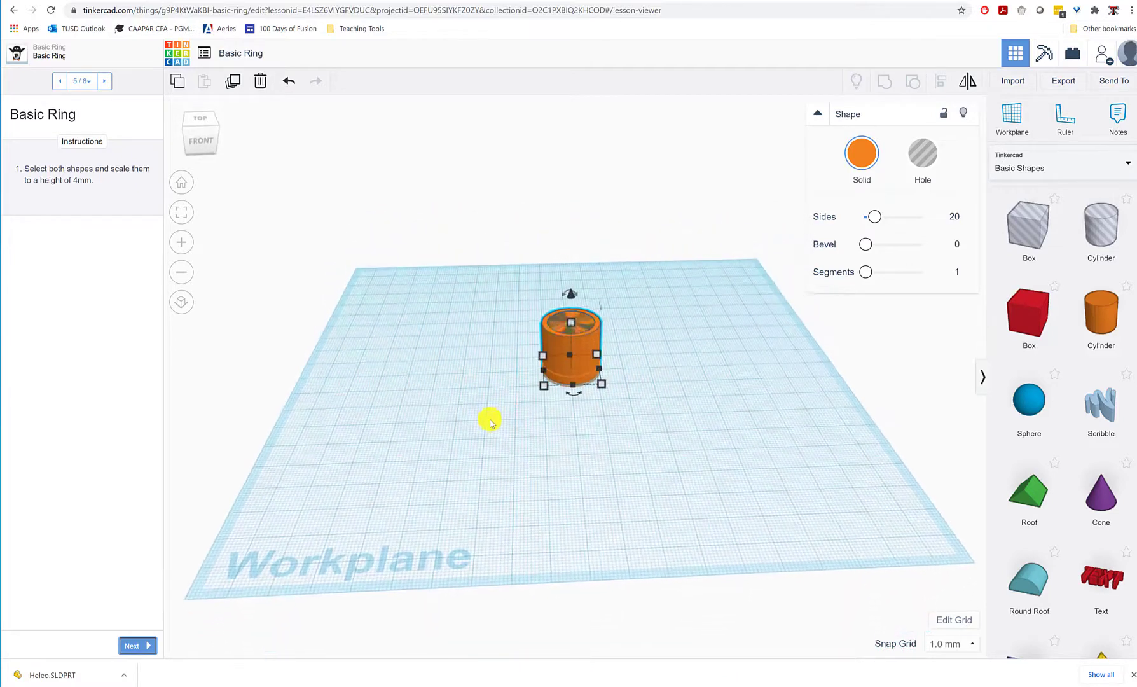
{"action": "right_click_drag", "start_coordinate": [539, 415], "coordinate": [525, 440]}
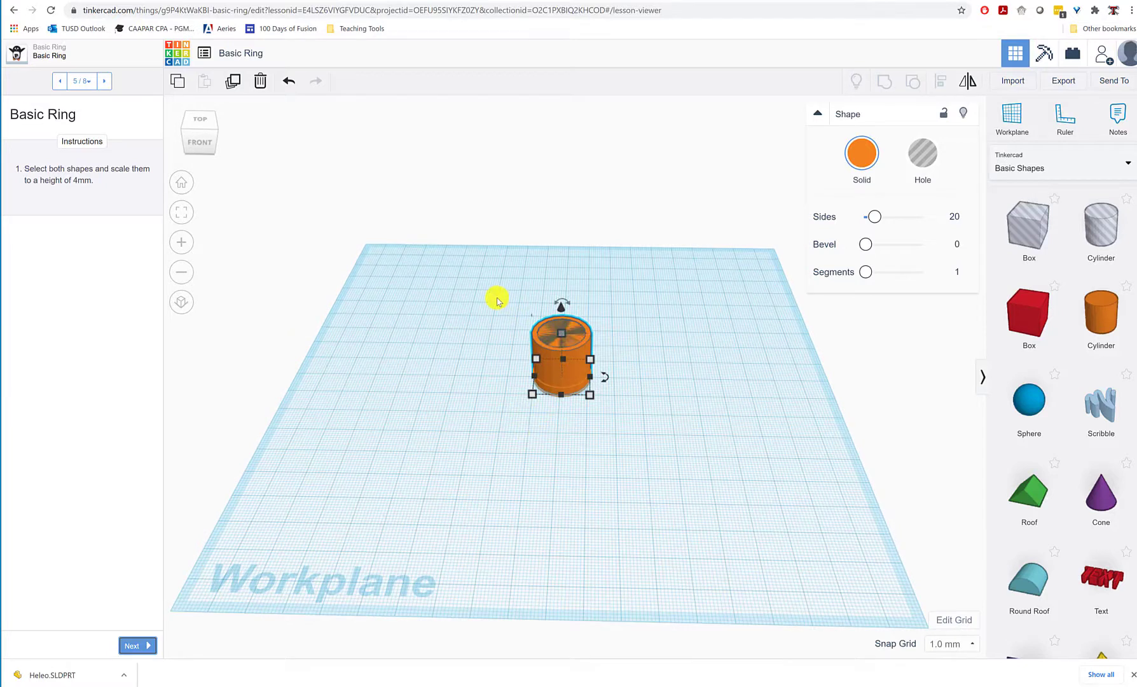
{"action": "left_click_drag", "start_coordinate": [496, 293], "coordinate": [641, 423]}
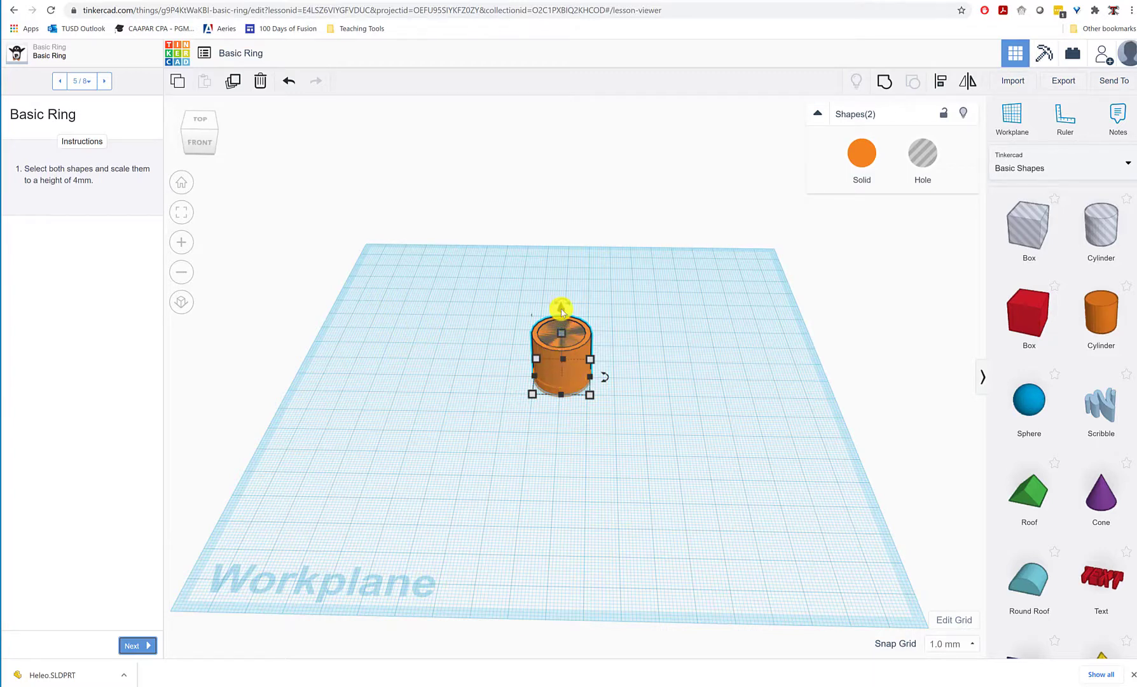
{"action": "mouse_move", "coordinate": [562, 312]}
{"action": "left_mouse_down"}
{"action": "mouse_move", "coordinate": [557, 333]}
{"action": "mouse_move", "coordinate": [562, 303]}
{"action": "left_mouse_up"}
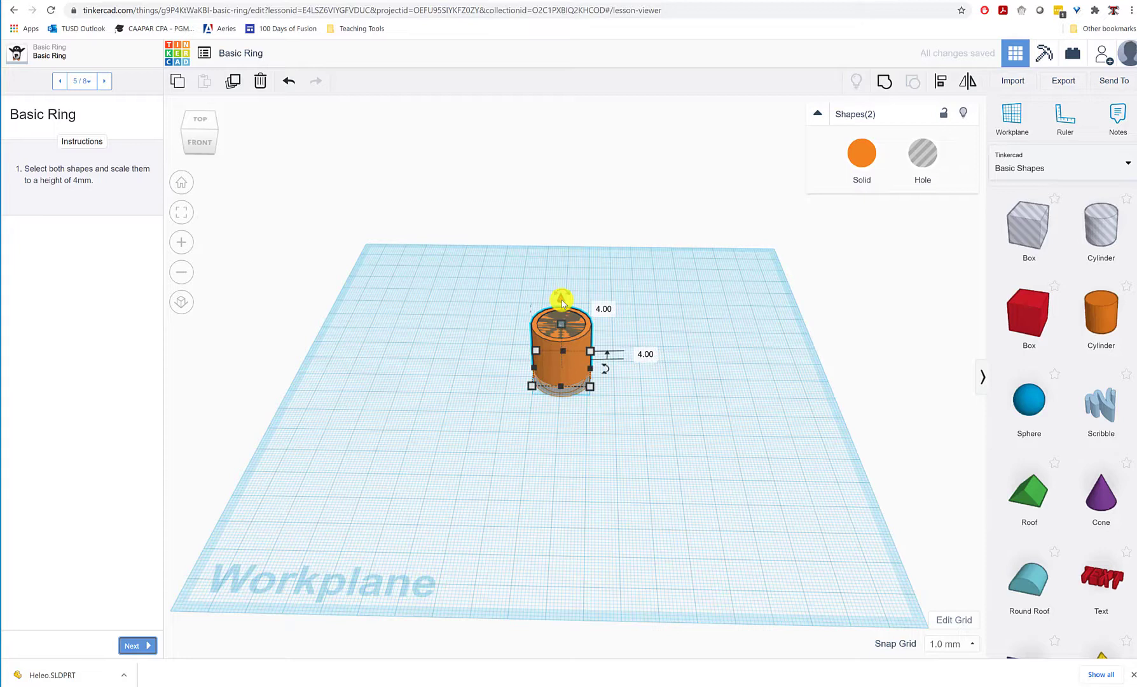
{"action": "key", "text": "ctrl+z"}
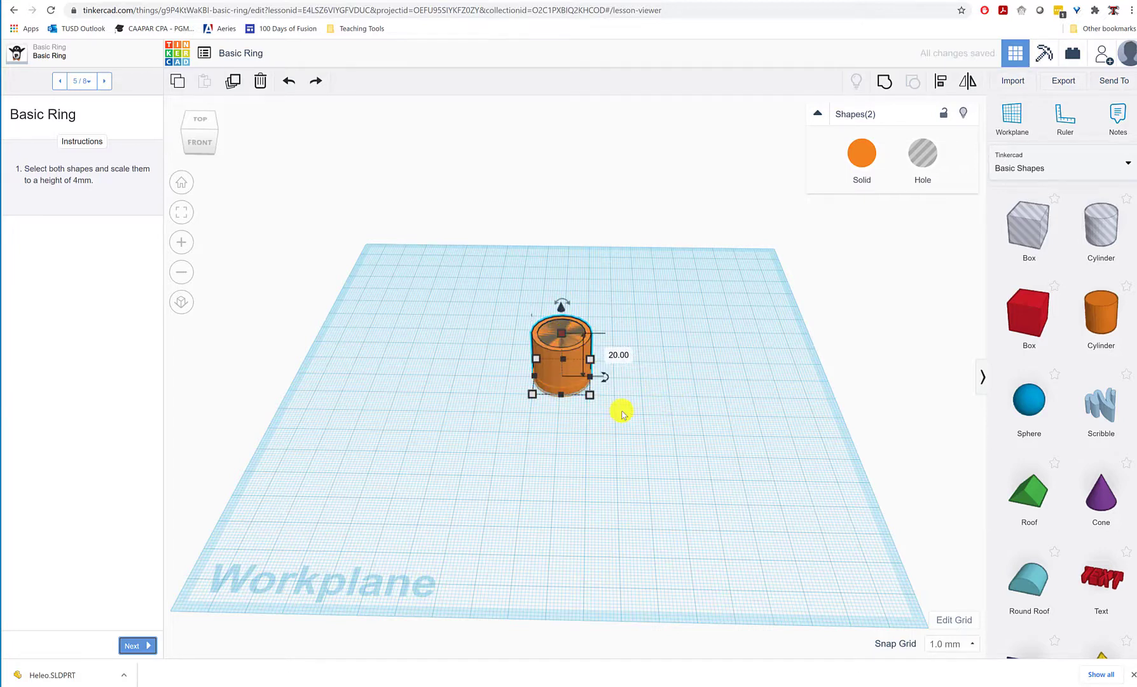
{"action": "right_click_drag", "start_coordinate": [622, 414], "coordinate": [628, 339]}
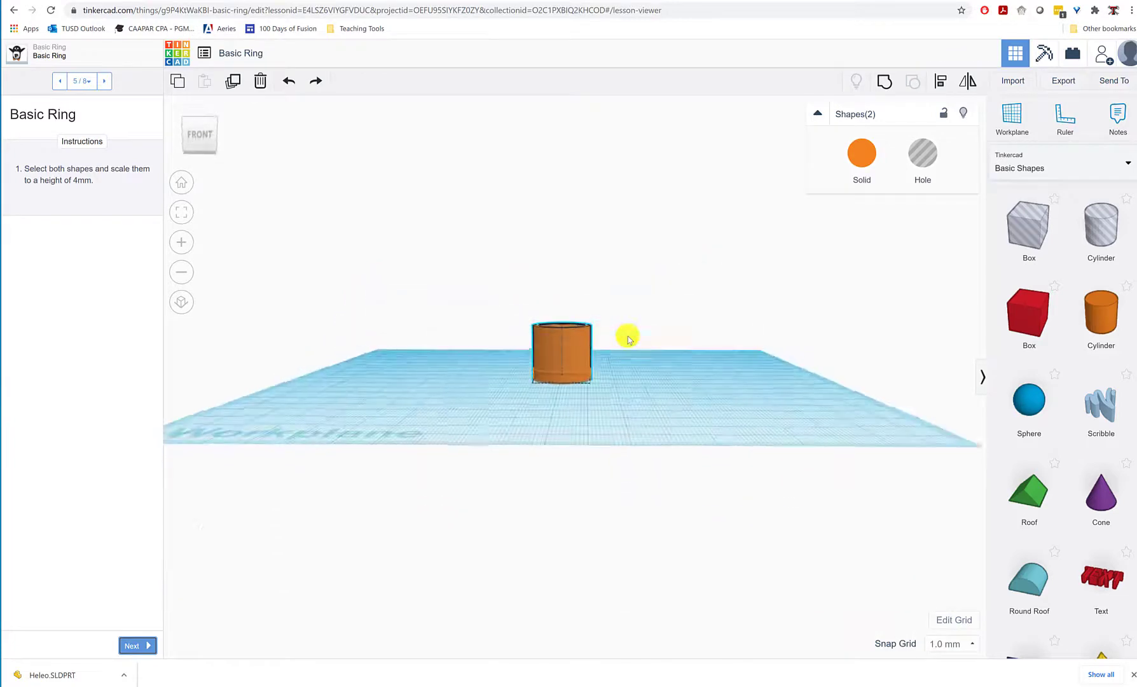
{"action": "left_click", "coordinate": [620, 351]}
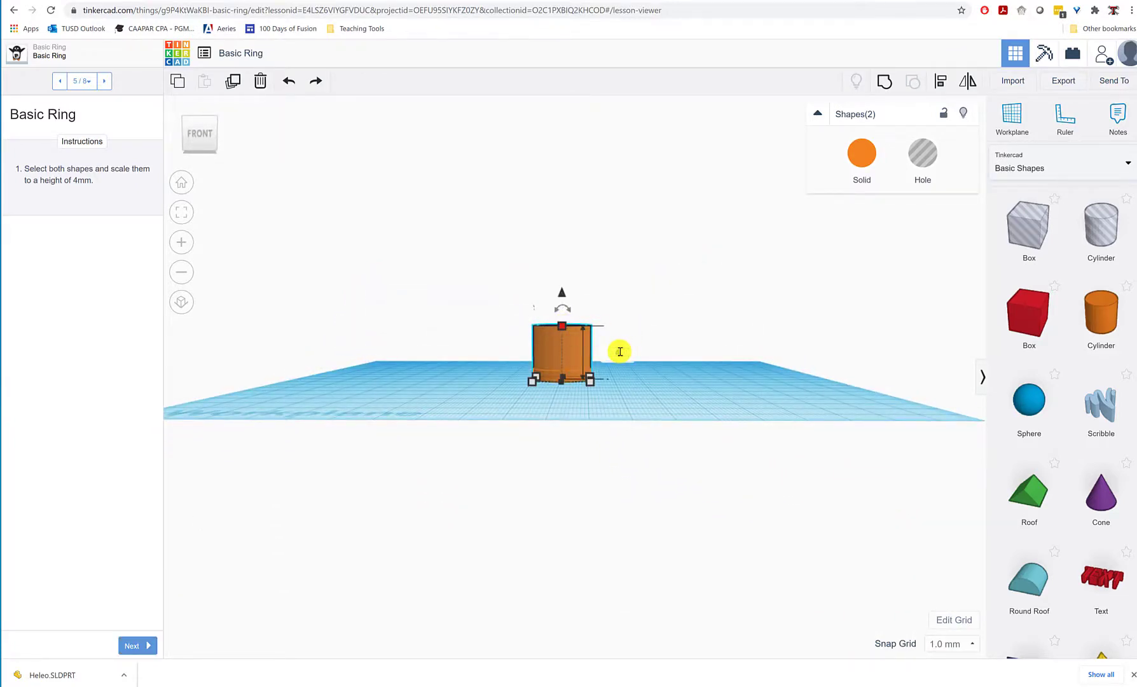
{"action": "type", "text": "4"}
{"action": "key", "text": "Return"}
{"action": "left_click", "coordinate": [675, 323]}
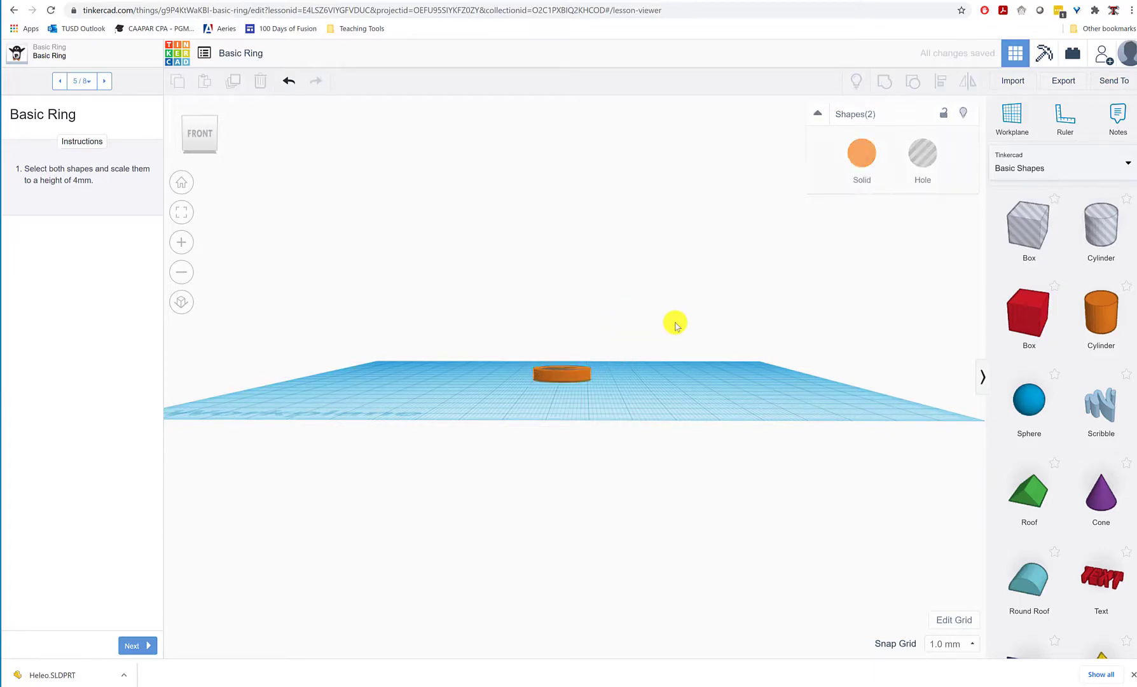
{"action": "right_click_drag", "start_coordinate": [658, 347], "coordinate": [647, 456]}
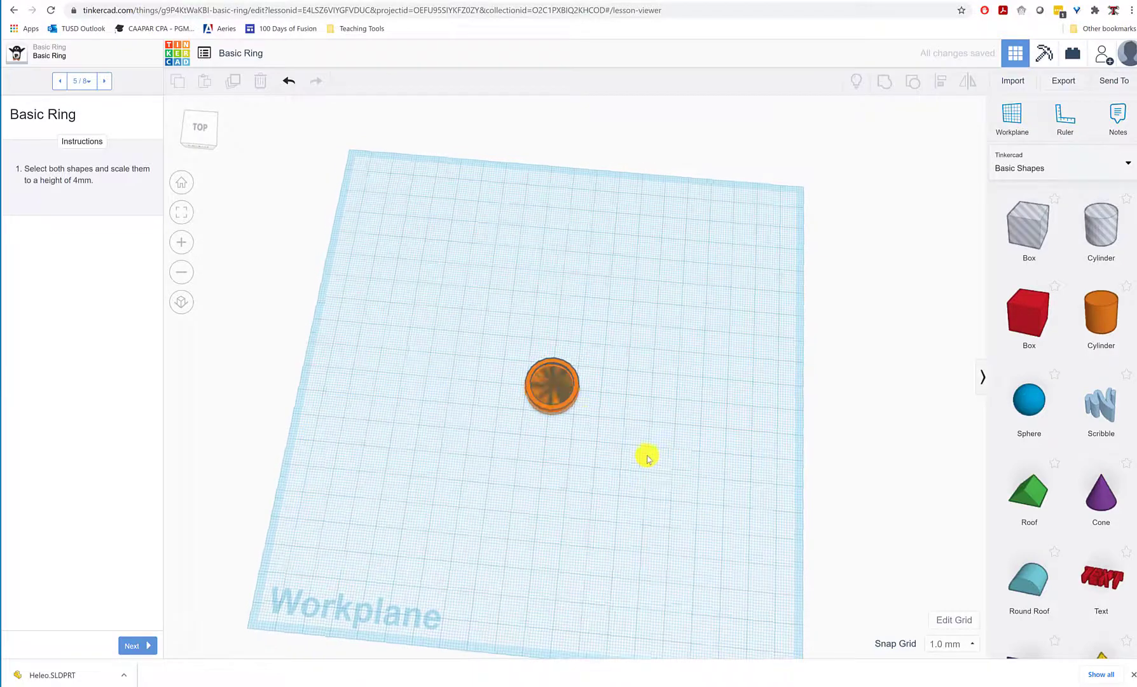
{"action": "scroll", "coordinate": [580, 420], "scroll_direction": "up", "scroll_amount": 5}
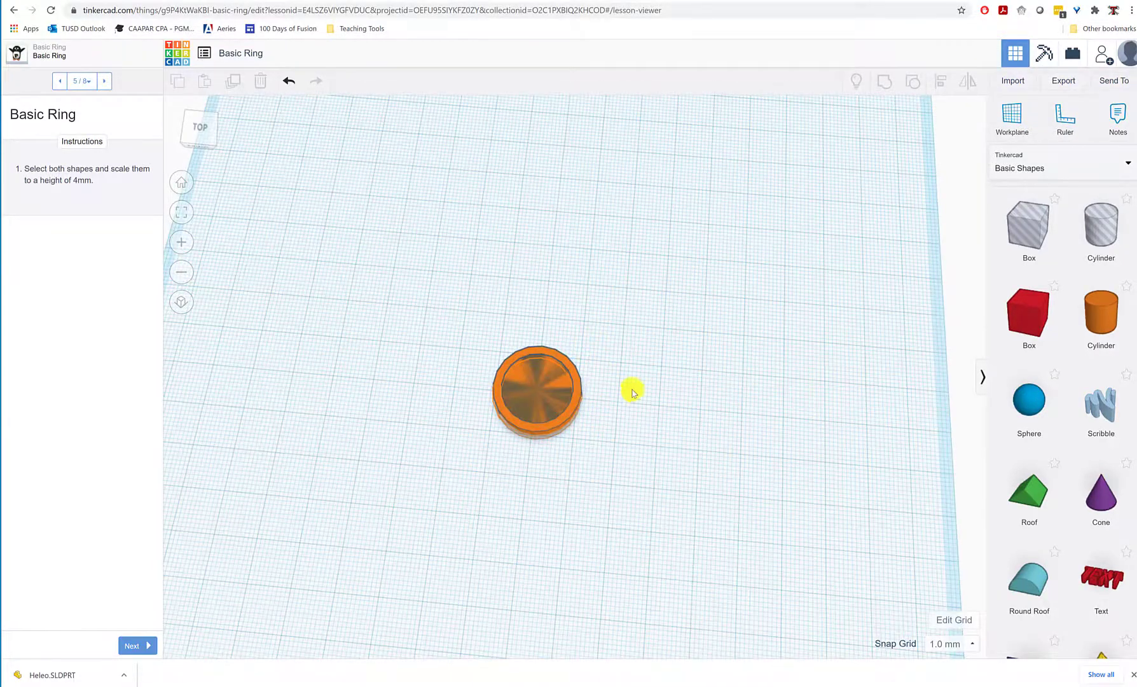
{"action": "right_click_drag", "start_coordinate": [633, 388], "coordinate": [646, 299]}
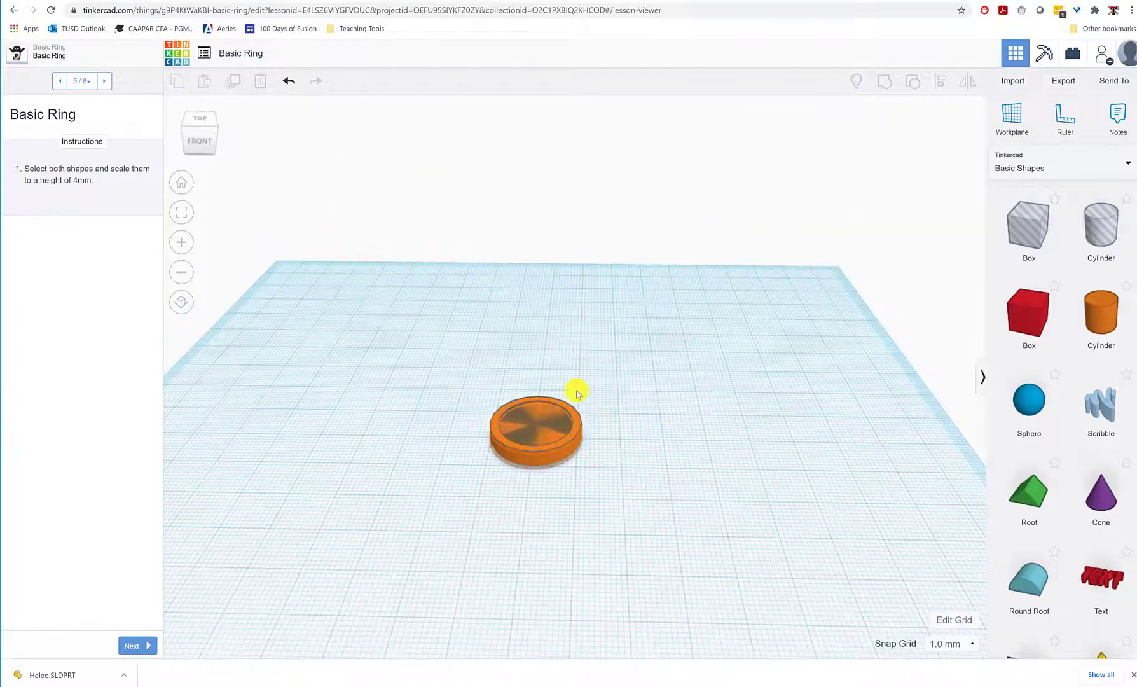
Advance the lesson to step 6, select both cylinders and group them into a single ring.
{"action": "middle_click_drag", "start_coordinate": [564, 477], "coordinate": [581, 445]}
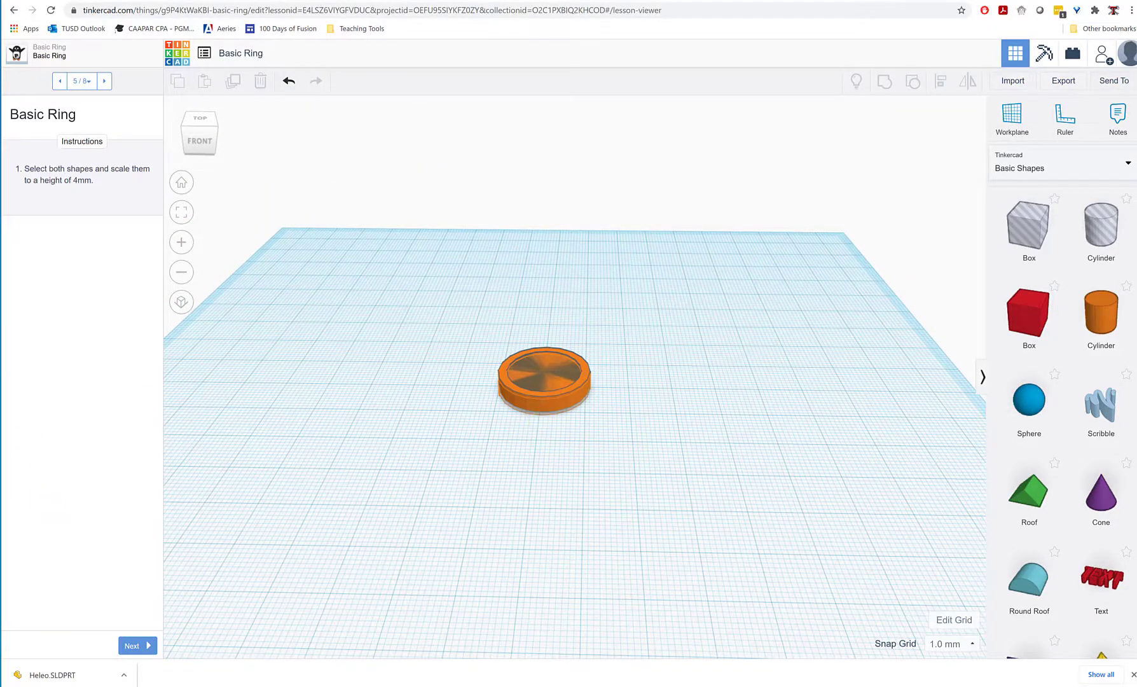
{"action": "left_click", "coordinate": [138, 646]}
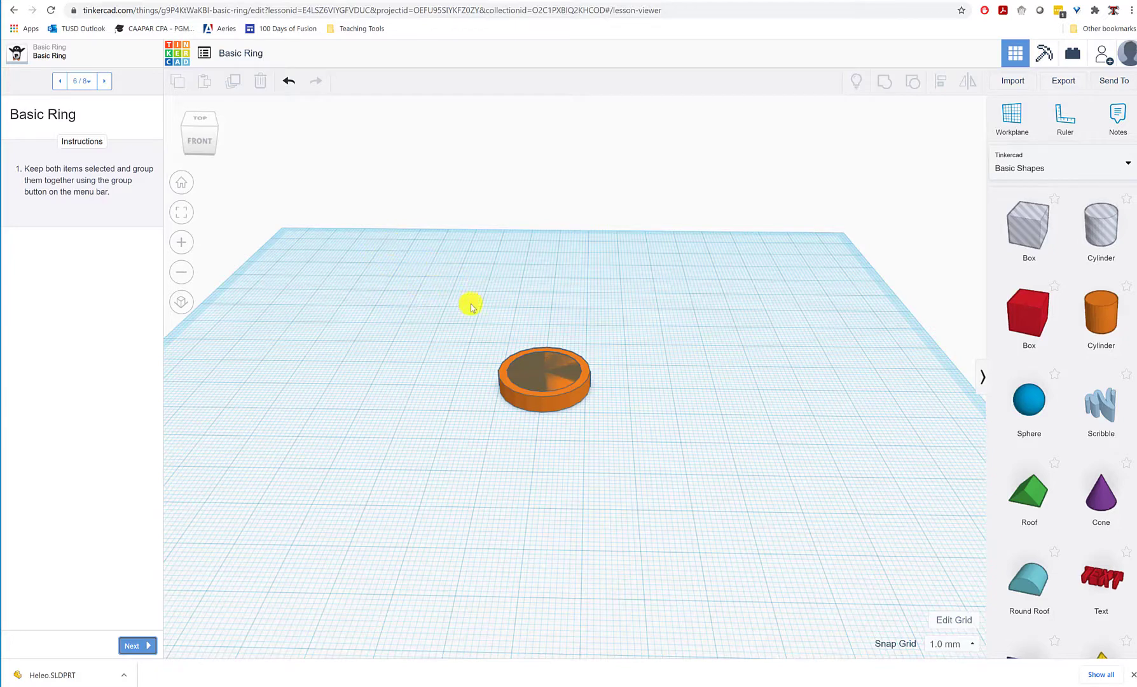
{"action": "left_click_drag", "start_coordinate": [458, 312], "coordinate": [655, 452]}
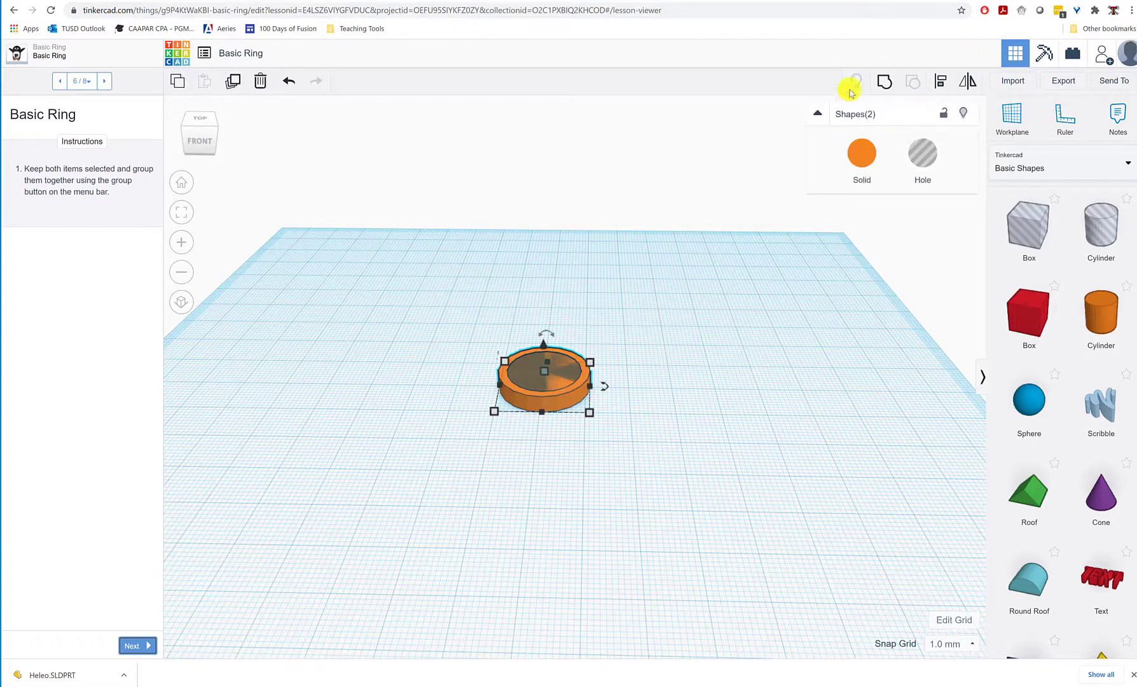
{"action": "left_click", "coordinate": [884, 81]}
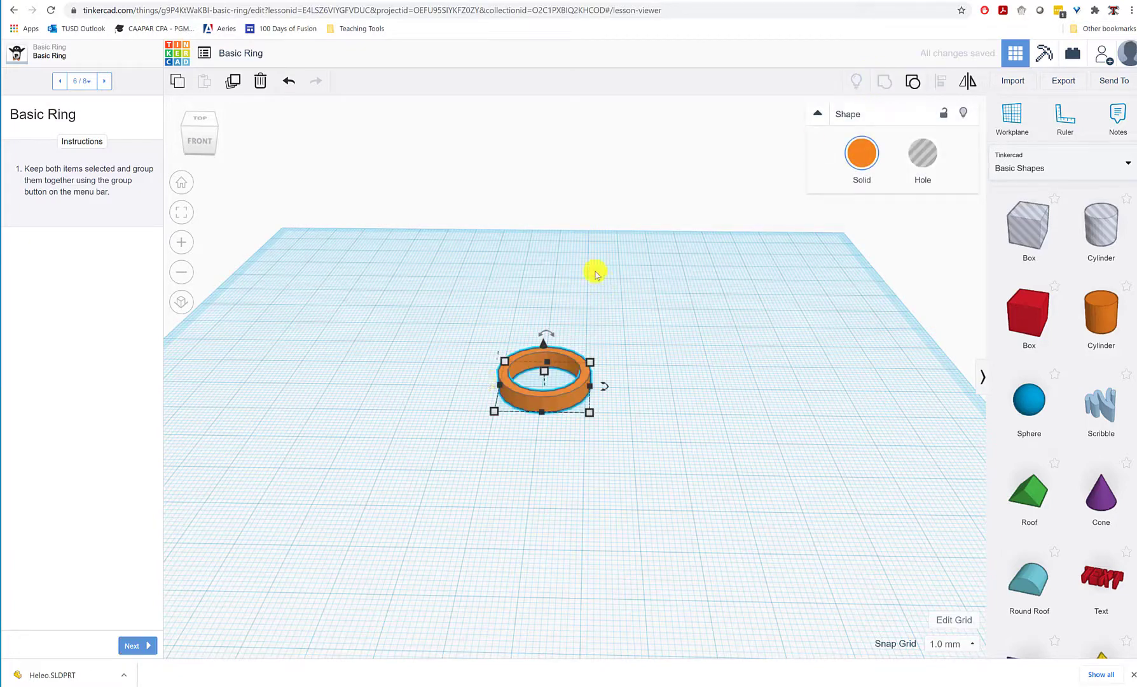
{"action": "left_click", "coordinate": [349, 354]}
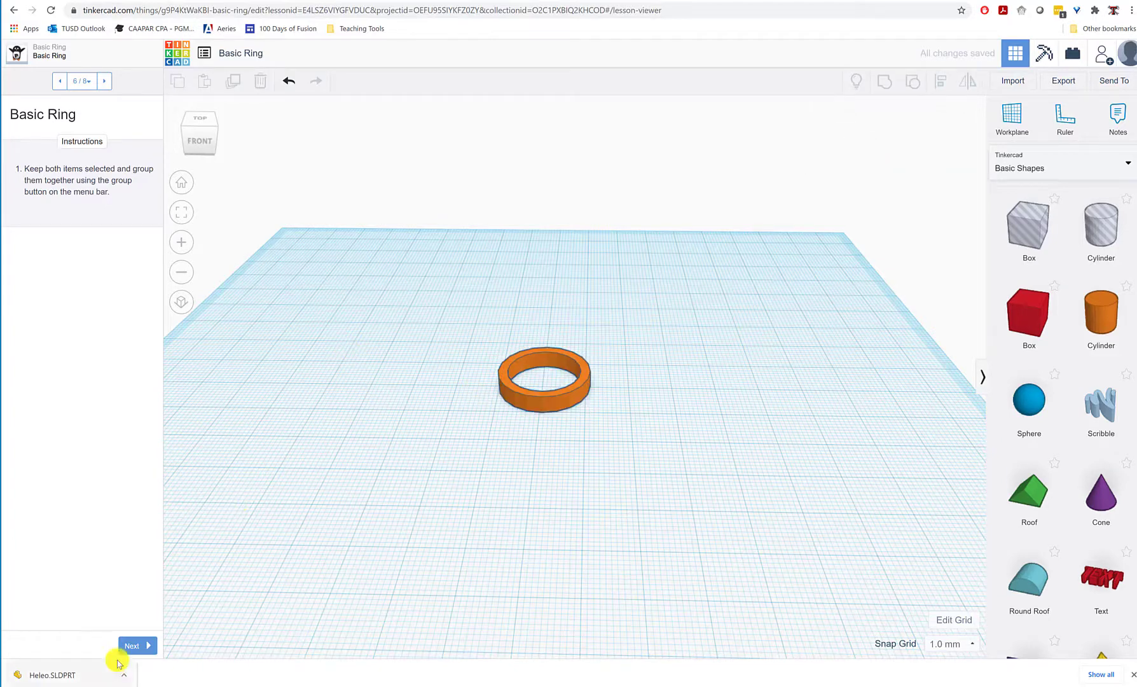
Advance the lesson to step 7 and rotate the ring 90° so it stands upright.
{"action": "left_click", "coordinate": [127, 646]}
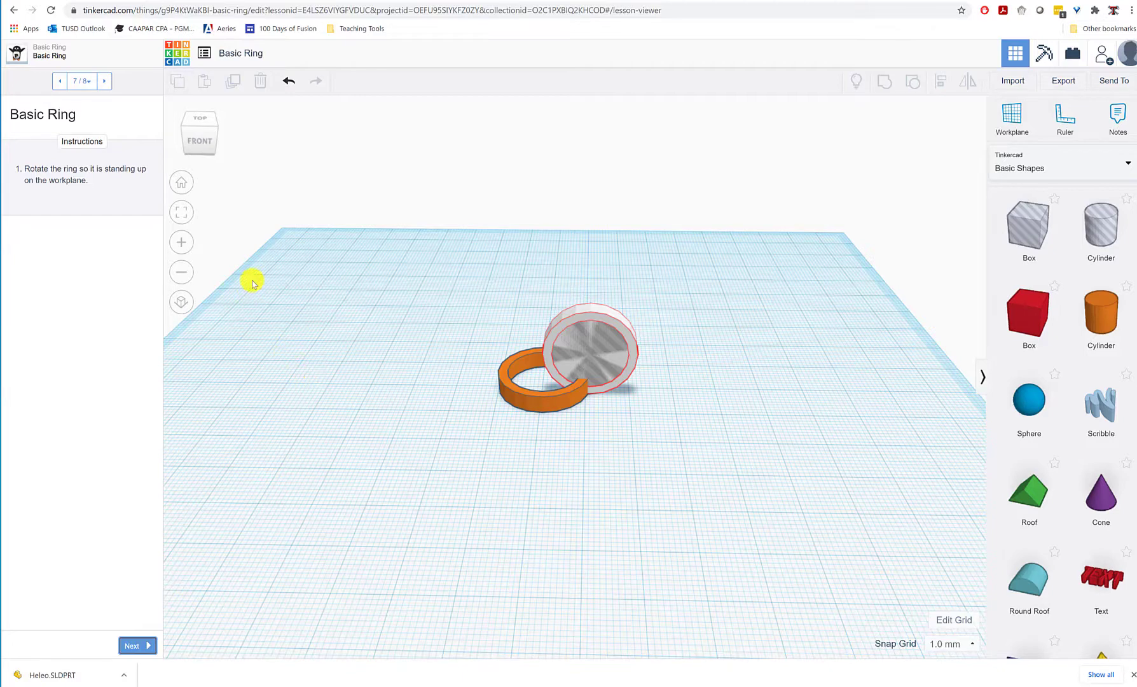
{"action": "left_click", "coordinate": [519, 395]}
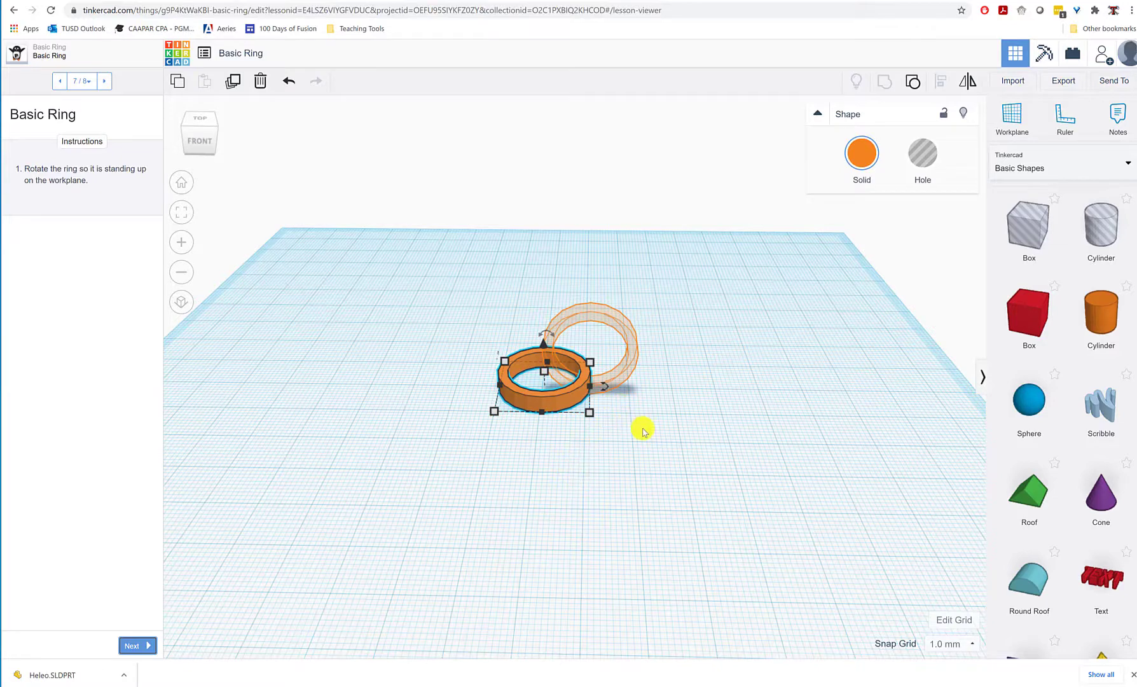
{"action": "right_click_drag", "start_coordinate": [630, 451], "coordinate": [840, 415]}
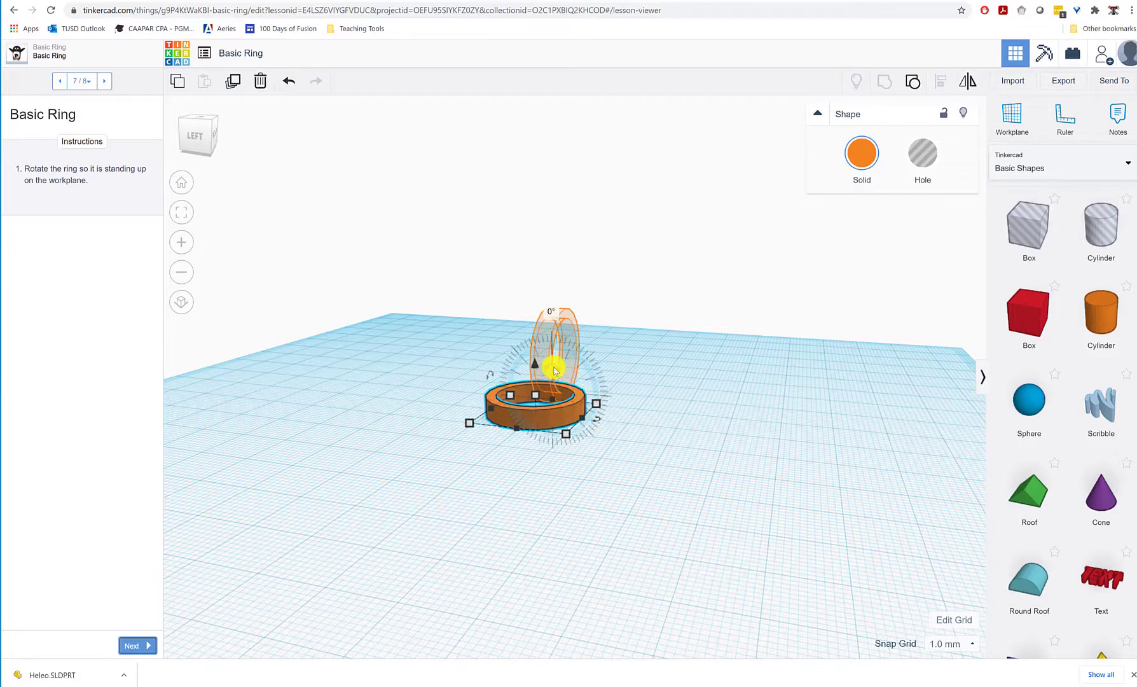
{"action": "left_click", "coordinate": [494, 344]}
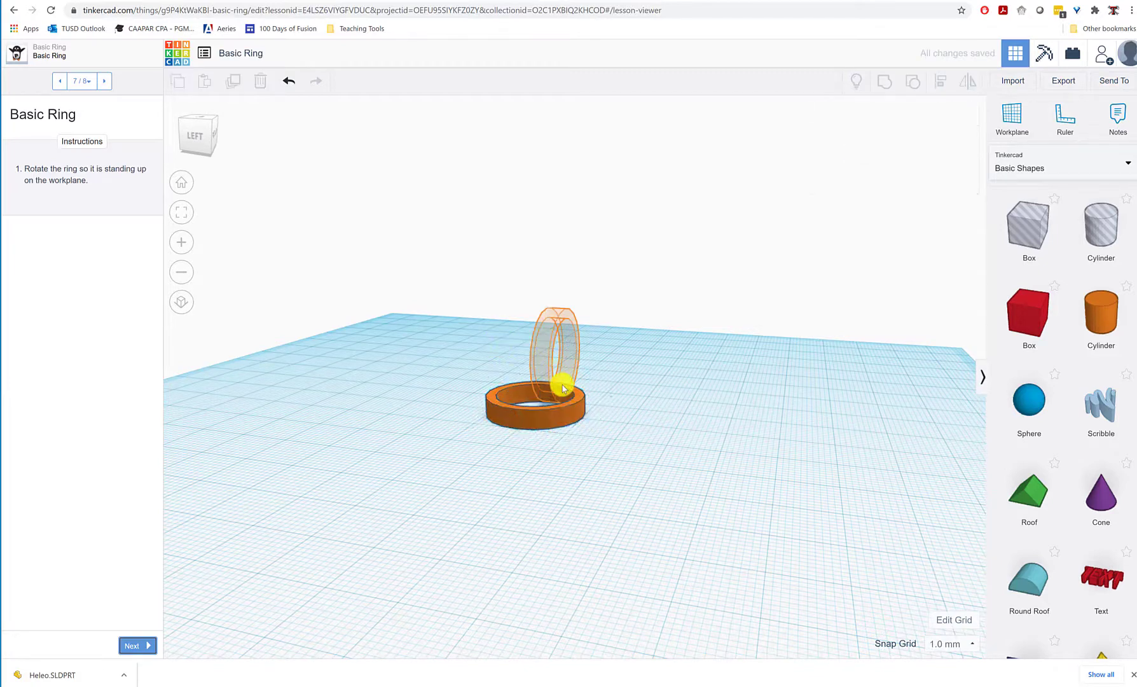
{"action": "left_click", "coordinate": [566, 390]}
{"action": "left_click_drag", "start_coordinate": [547, 363], "coordinate": [572, 398]}
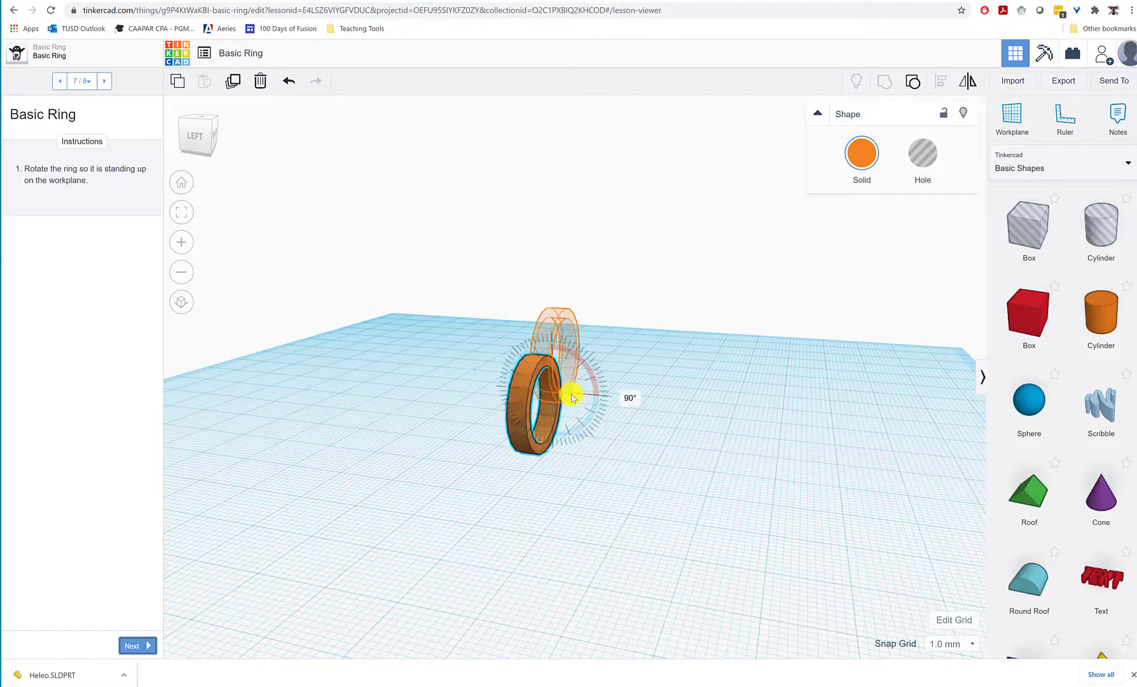
Move the upright ring across the workplane onto the transparent orange guide ring.
{"action": "right_click_drag", "start_coordinate": [673, 379], "coordinate": [500, 386]}
{"action": "left_click_drag", "start_coordinate": [515, 356], "coordinate": [573, 326]}
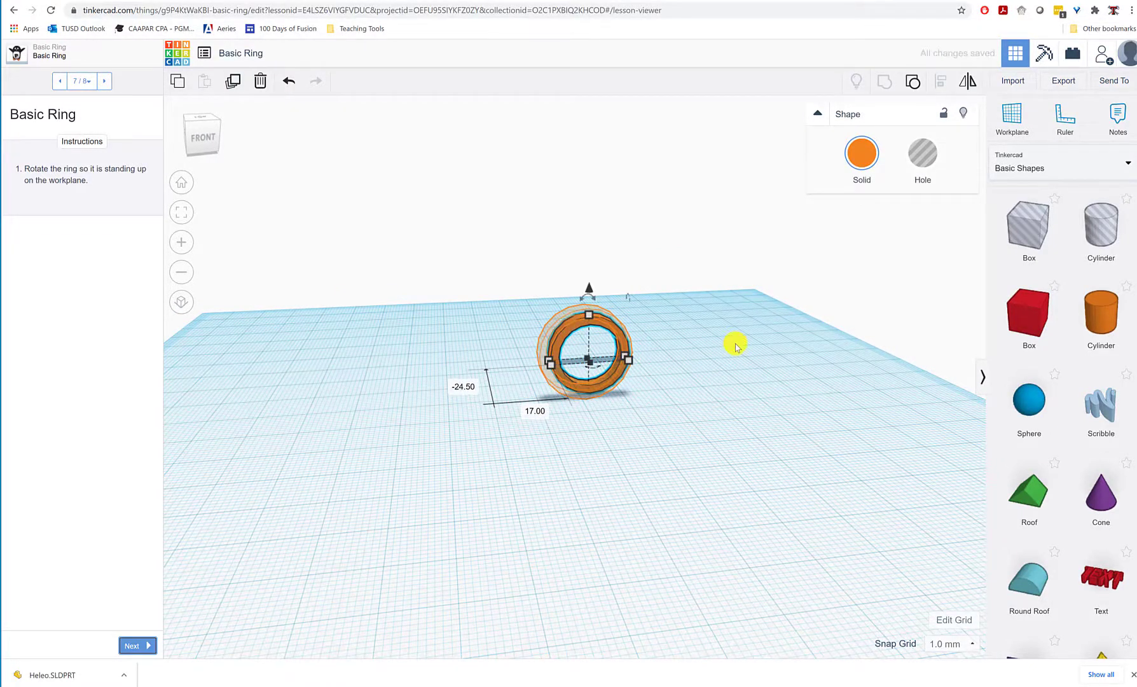
{"action": "right_click_drag", "start_coordinate": [736, 344], "coordinate": [702, 363]}
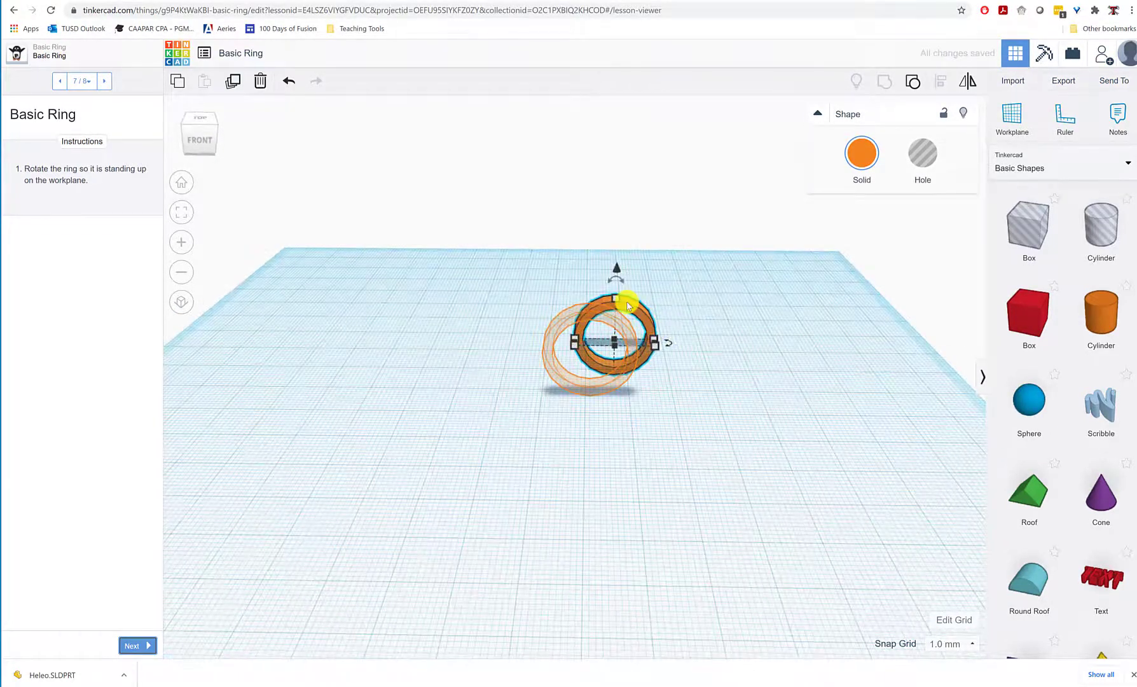
{"action": "left_click", "coordinate": [751, 279]}
Advance the lesson to step 8, mark it as done and return to the designs dashboard.
{"action": "left_click", "coordinate": [122, 638]}
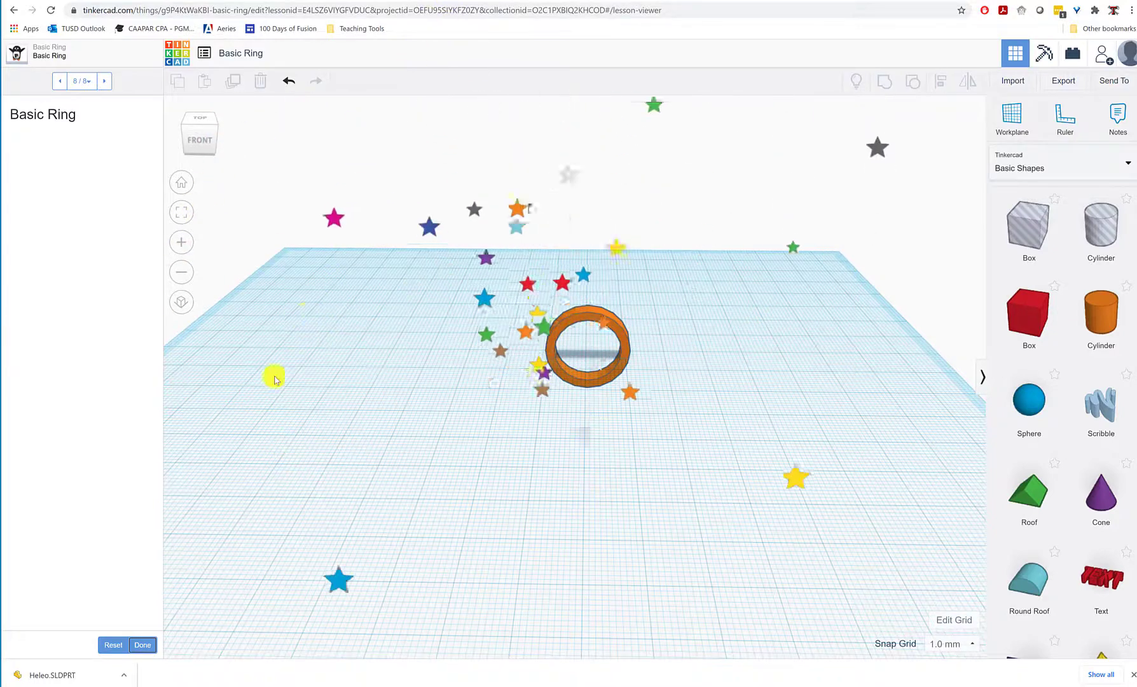
{"action": "left_click", "coordinate": [144, 645]}
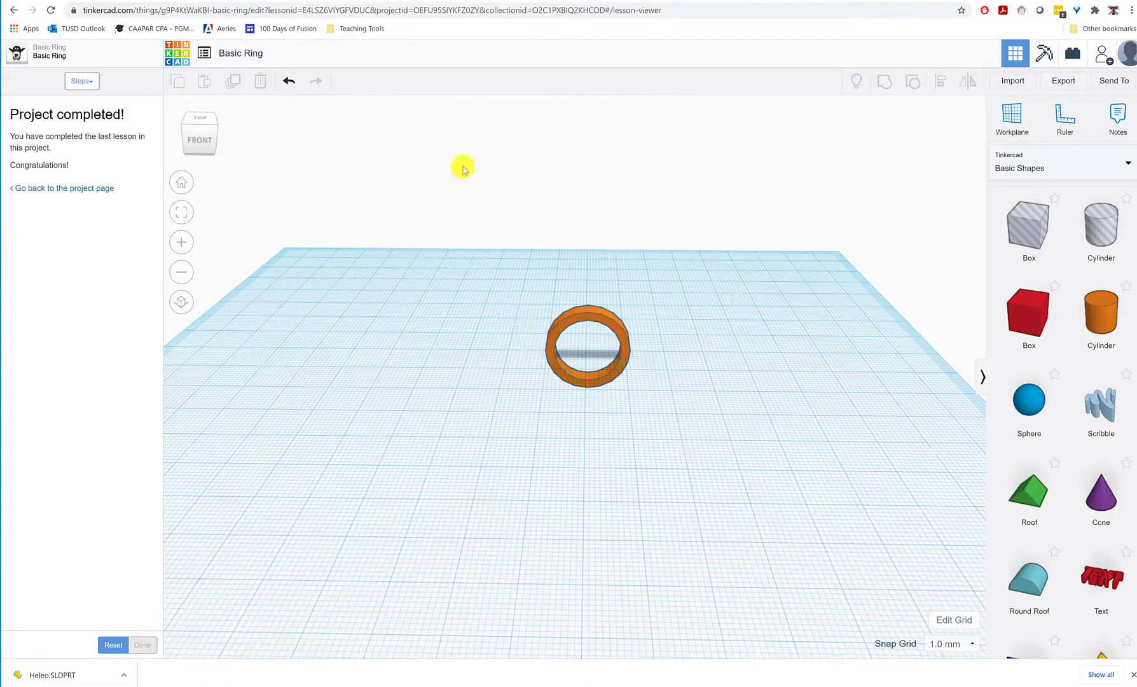
{"action": "left_click", "coordinate": [182, 54]}
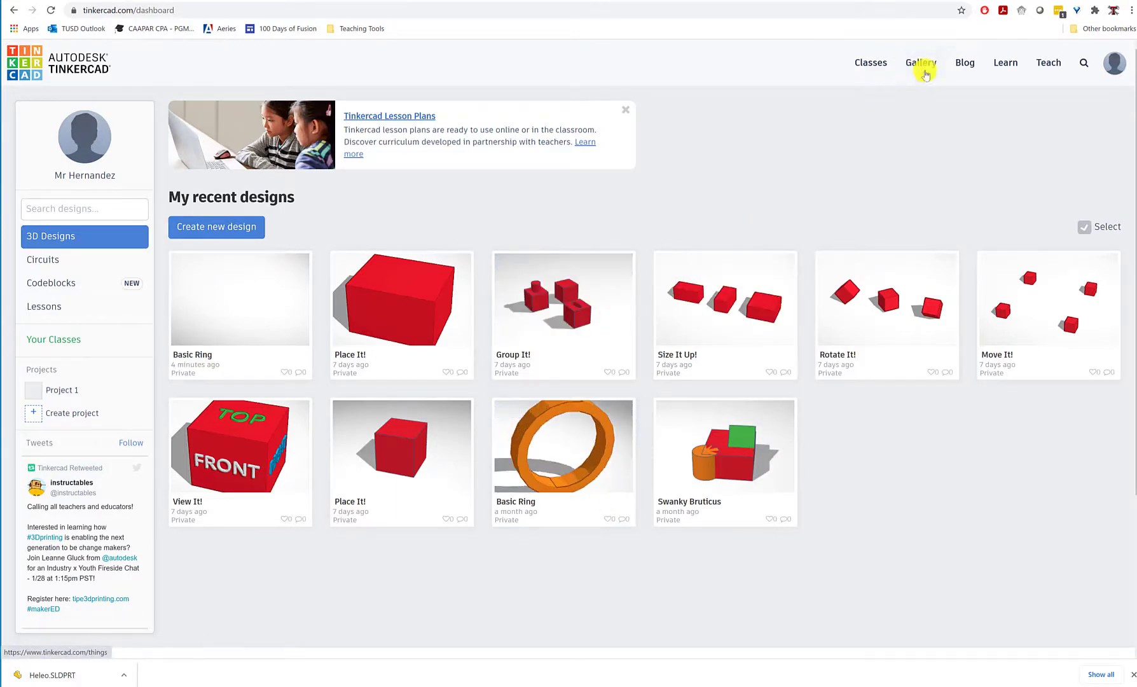
Open the complete collection of 3D design lessons in the Learn section and browse down to the ring projects.
{"action": "left_click", "coordinate": [1007, 64]}
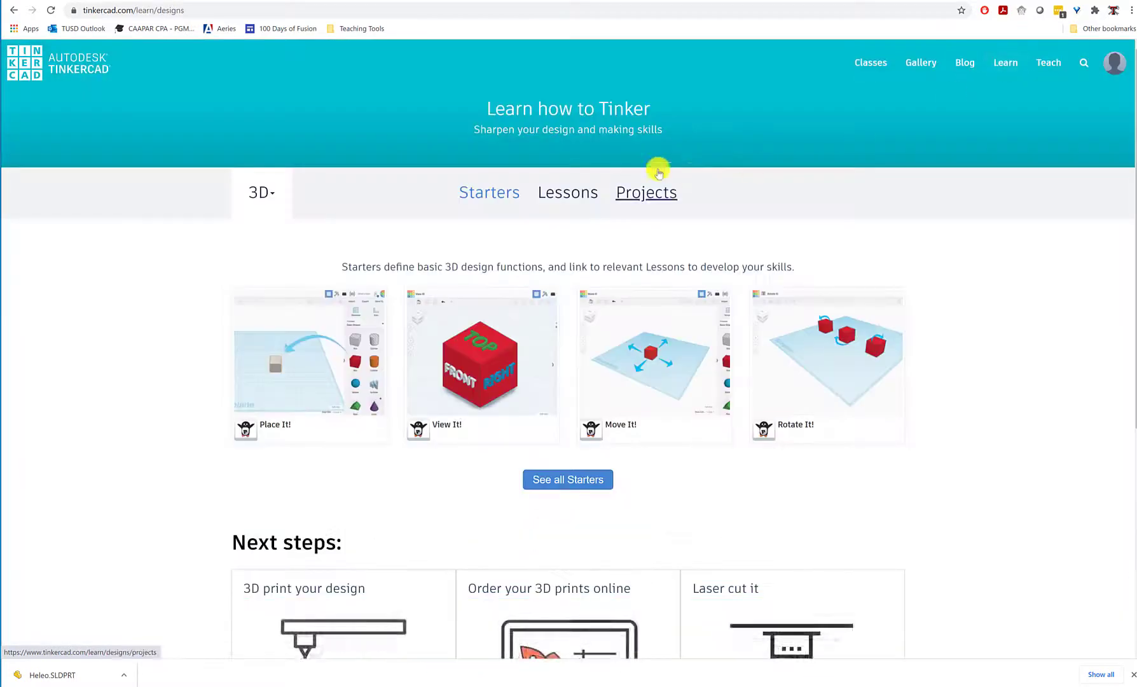
{"action": "left_click", "coordinate": [571, 194]}
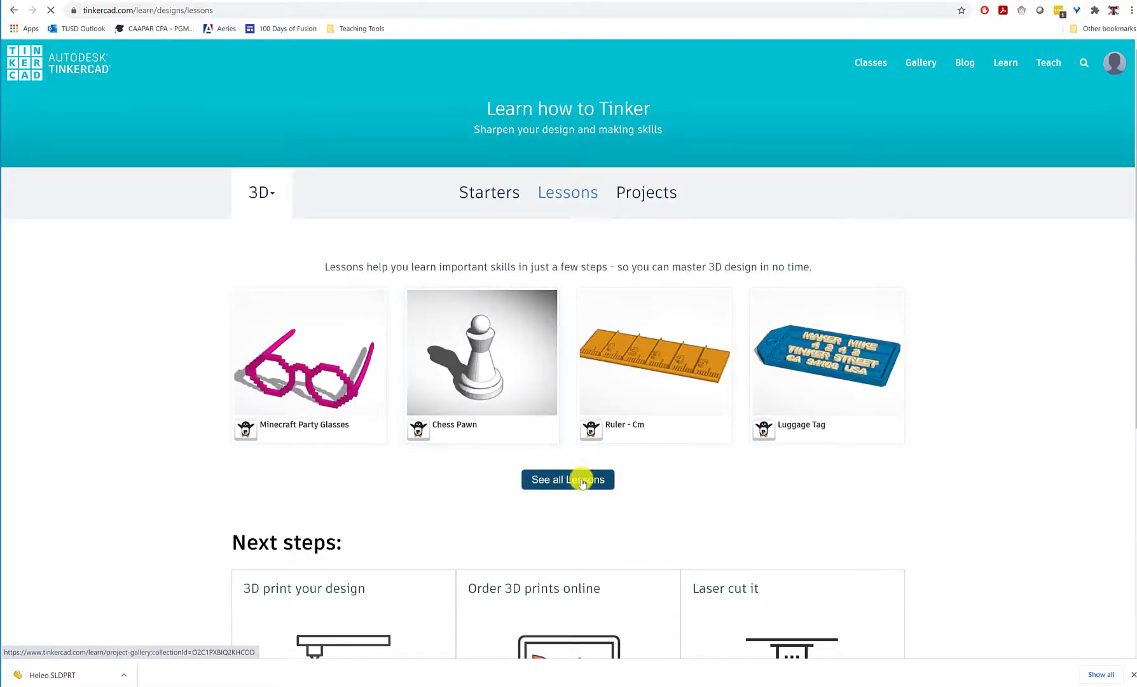
{"action": "left_click", "coordinate": [553, 480]}
{"action": "scroll", "coordinate": [363, 400], "scroll_direction": "down", "scroll_amount": 2}
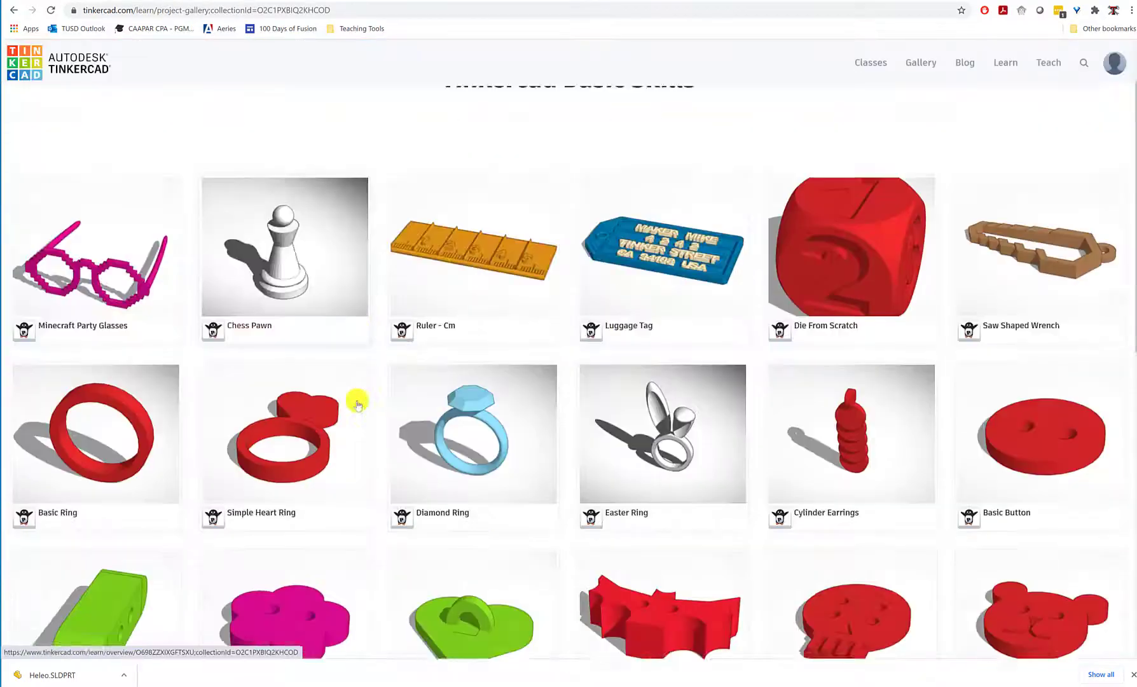